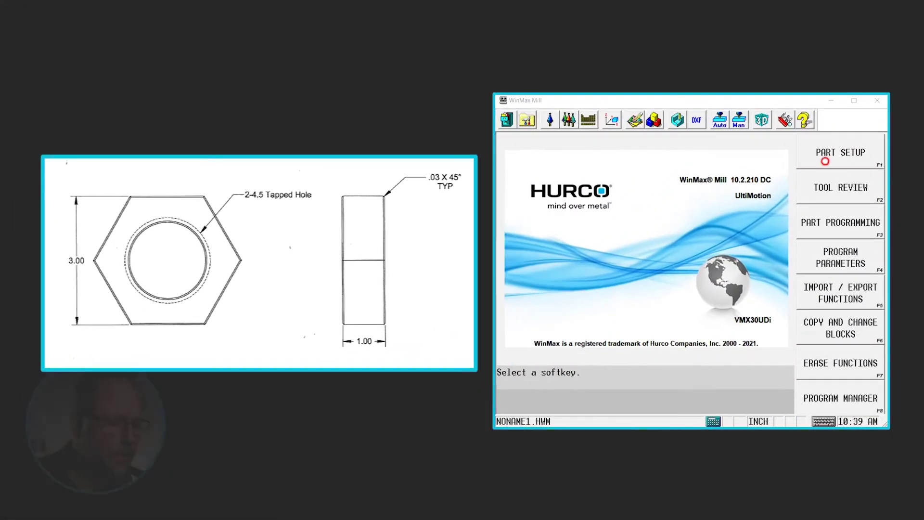
Open the Program Manager (F8) to list the current NONAME1.HWM program.
{"action": "key", "text": "F8"}
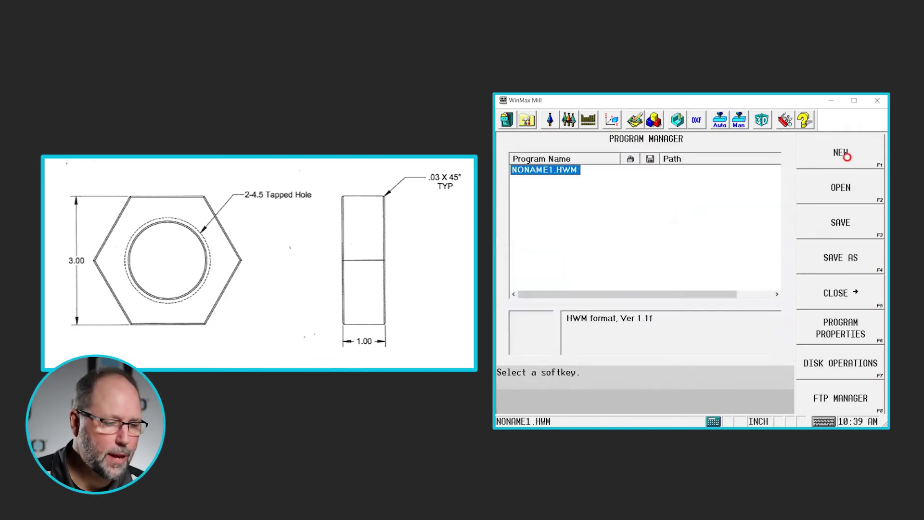
Create the new conversational program NONAME2.HWM and go to its Part Setup stock geometry.
{"action": "left_click", "coordinate": [846, 156]}
{"action": "left_click", "coordinate": [845, 156]}
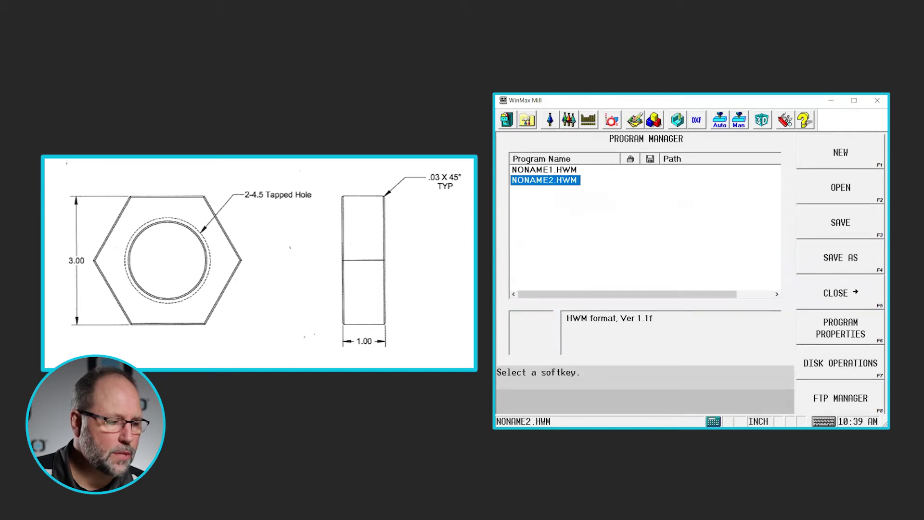
{"action": "left_click", "coordinate": [611, 120]}
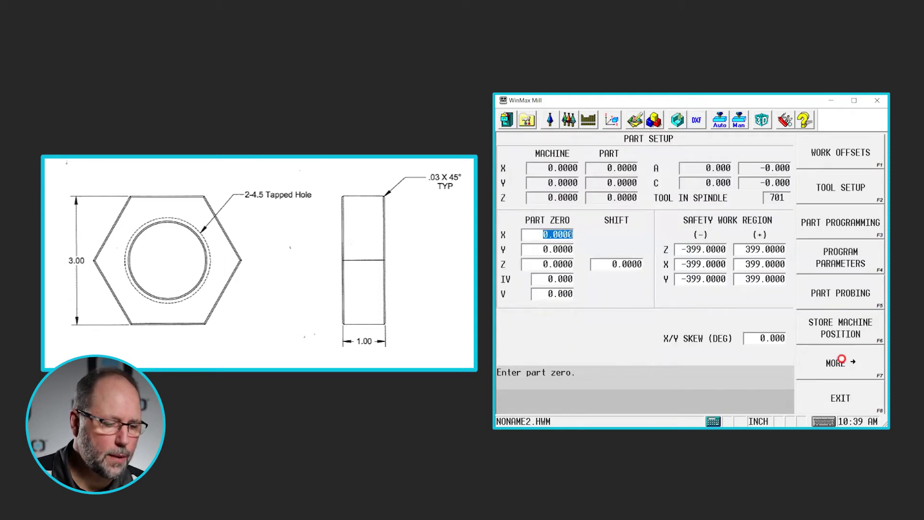
{"action": "left_click", "coordinate": [841, 360]}
{"action": "left_click", "coordinate": [849, 155]}
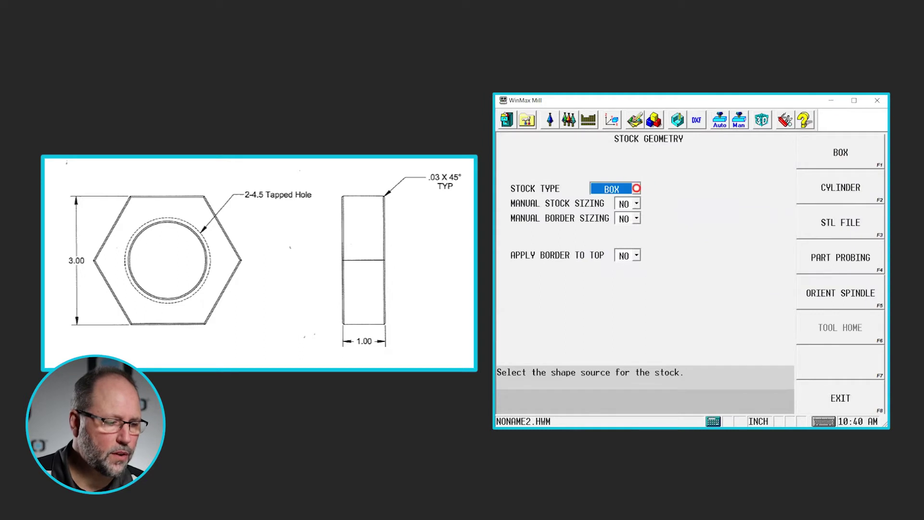
Make the stock a manually sized NEG Z cylinder, length 1.0000, radius 1.7500 (3.5/2).
{"action": "left_click", "coordinate": [636, 188]}
{"action": "left_click", "coordinate": [639, 211]}
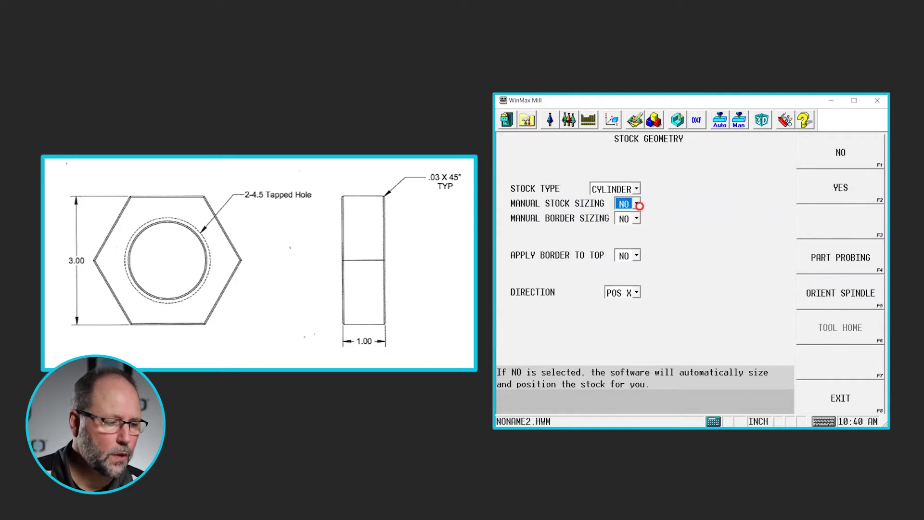
{"action": "left_click", "coordinate": [637, 204]}
{"action": "left_click", "coordinate": [633, 227]}
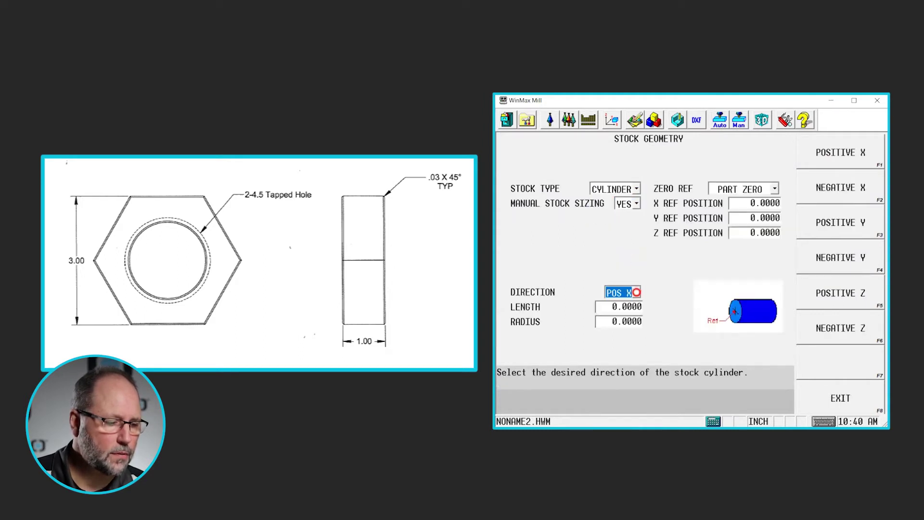
{"action": "left_click", "coordinate": [636, 292]}
{"action": "left_click", "coordinate": [629, 359]}
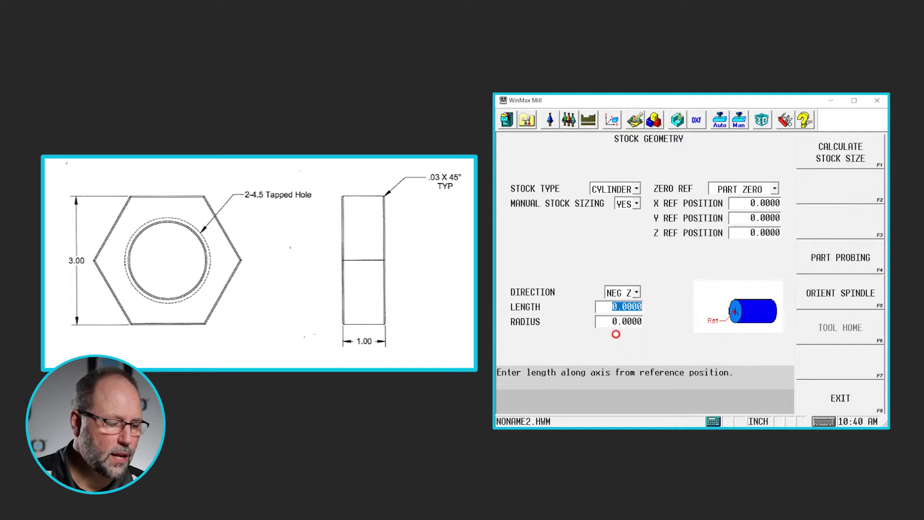
{"action": "type", "text": "1"}
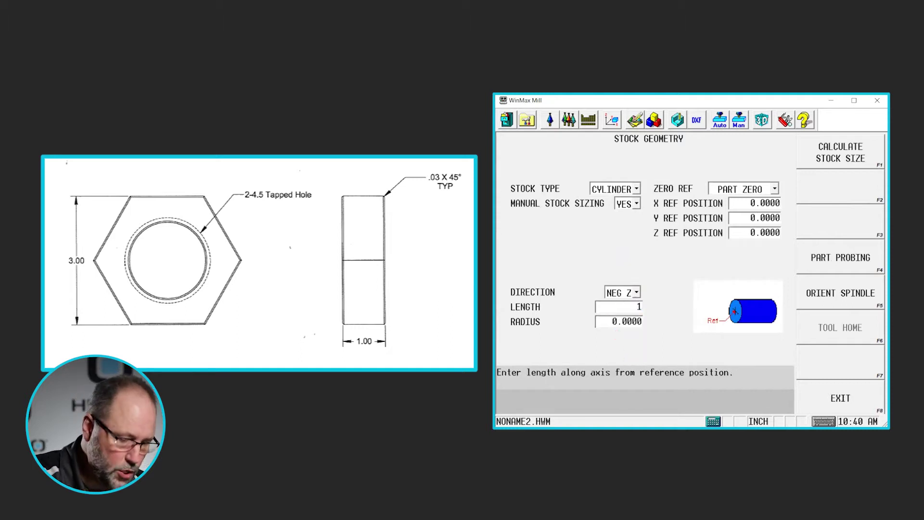
{"action": "key", "text": "Return"}
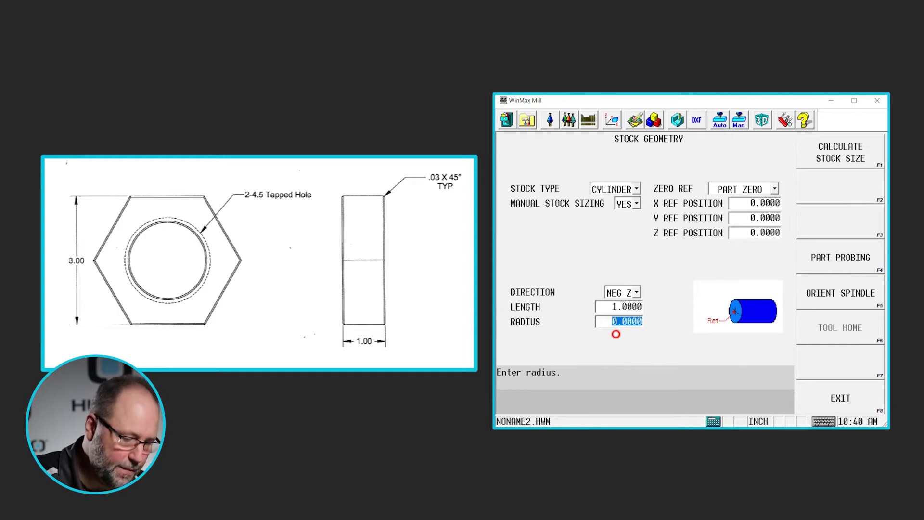
{"action": "type", "text": "3.5"}
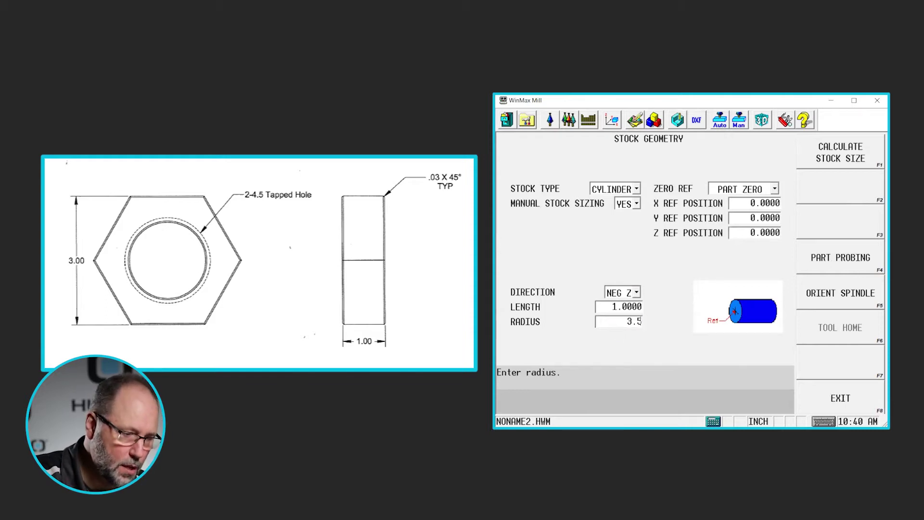
{"action": "type", "text": "/2"}
{"action": "key", "text": "Return"}
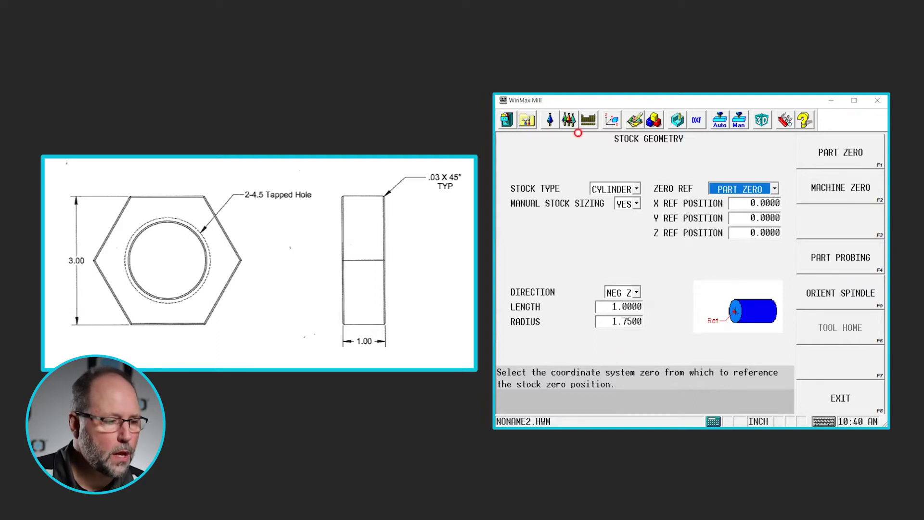
In Tool Setup, define tool number 10 with tool type THREAD MILL (SC).
{"action": "left_click", "coordinate": [549, 120]}
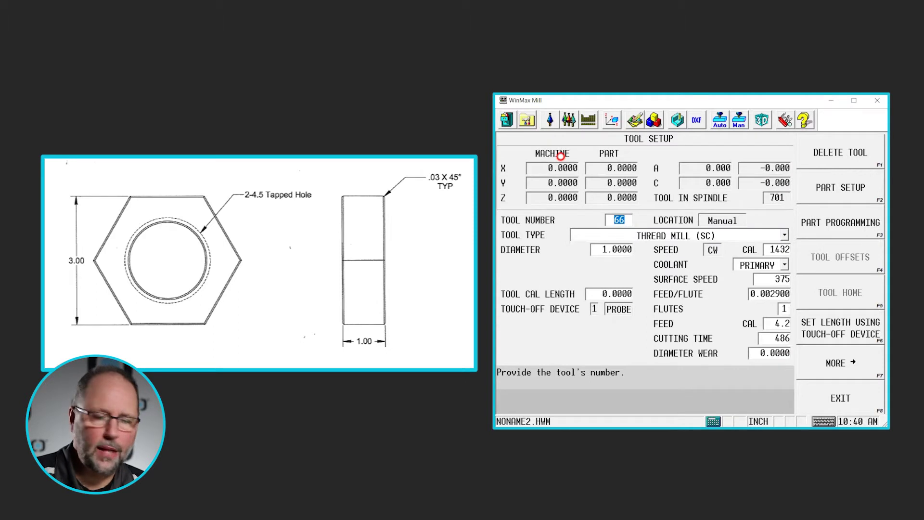
{"action": "type", "text": "10"}
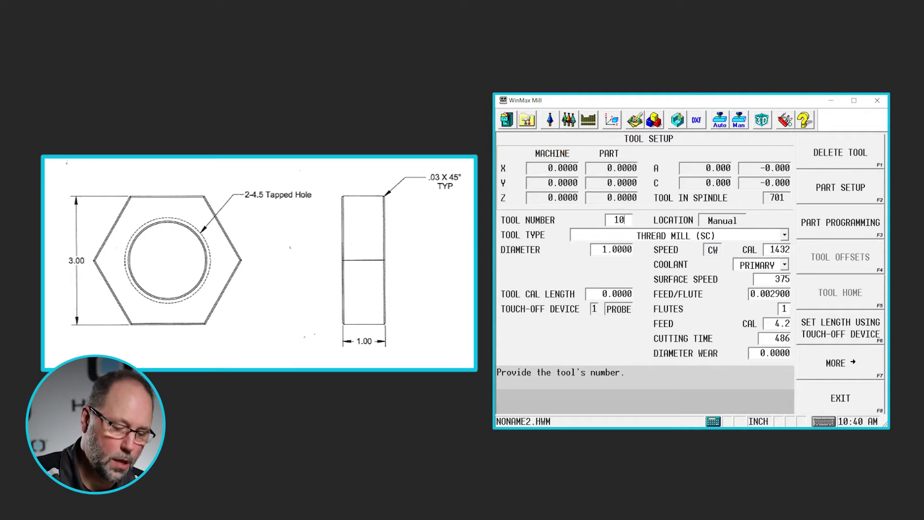
{"action": "key", "text": "Return"}
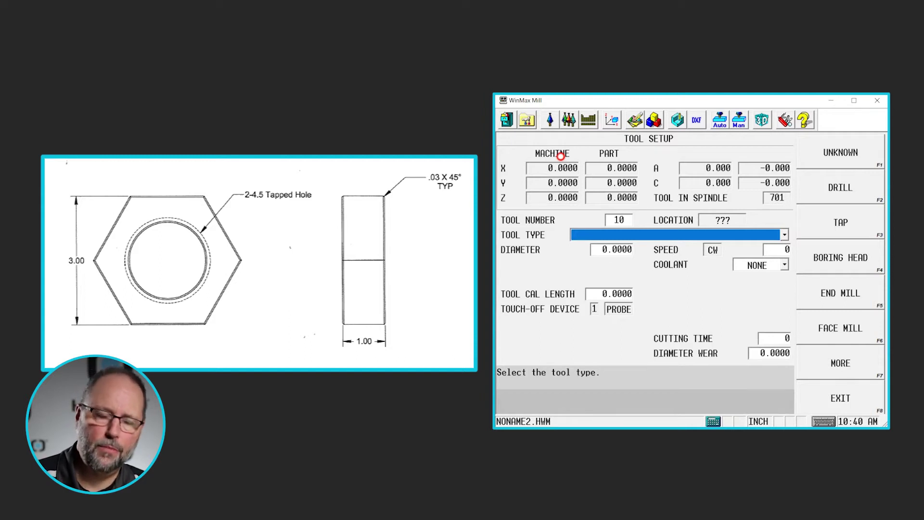
{"action": "left_click", "coordinate": [784, 233]}
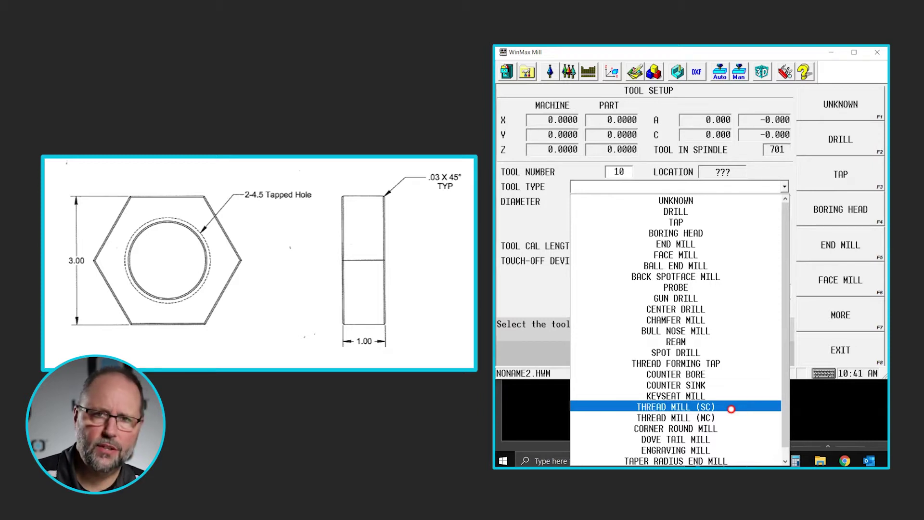
{"action": "left_click", "coordinate": [731, 407]}
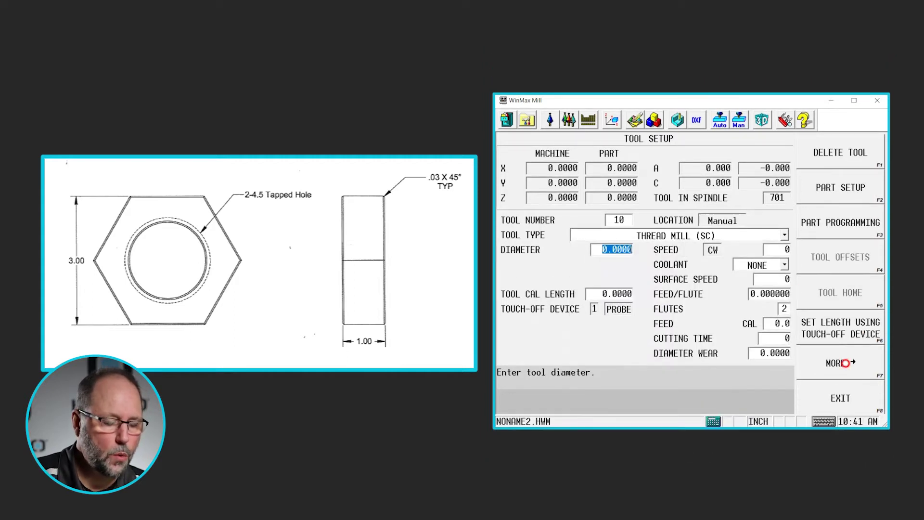
{"action": "left_click", "coordinate": [846, 363]}
Give tool 10 a 1.0000 diameter, 0.6250 shank, 6.0000 length and 3 flutes.
{"action": "left_click", "coordinate": [839, 152]}
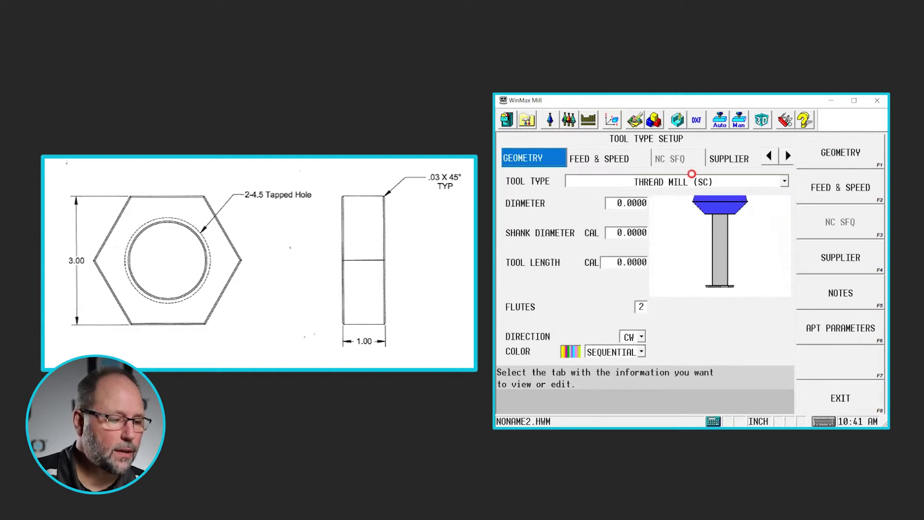
{"action": "left_click", "coordinate": [628, 202]}
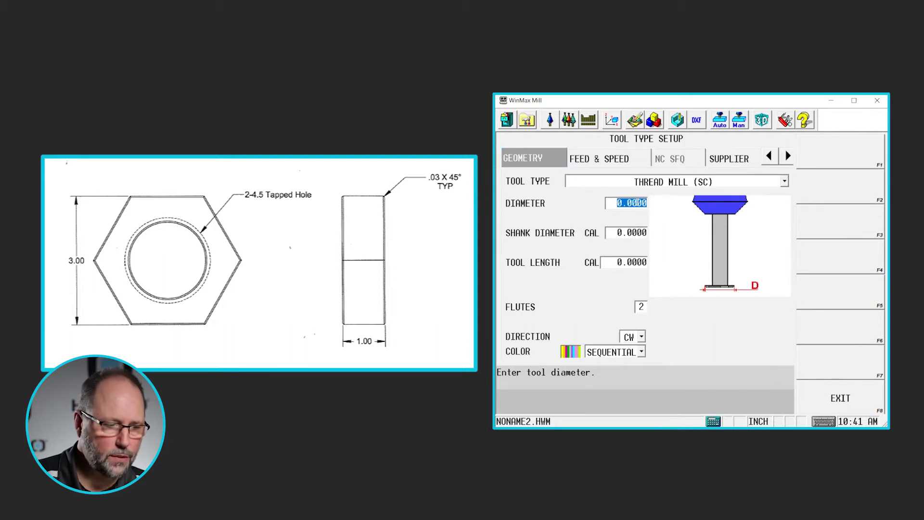
{"action": "type", "text": "1"}
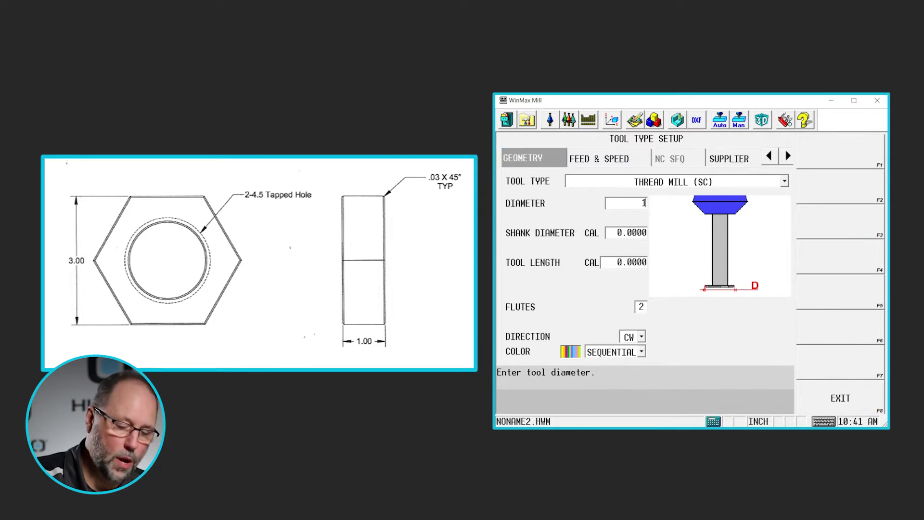
{"action": "key", "text": "Return"}
{"action": "type", "text": "."}
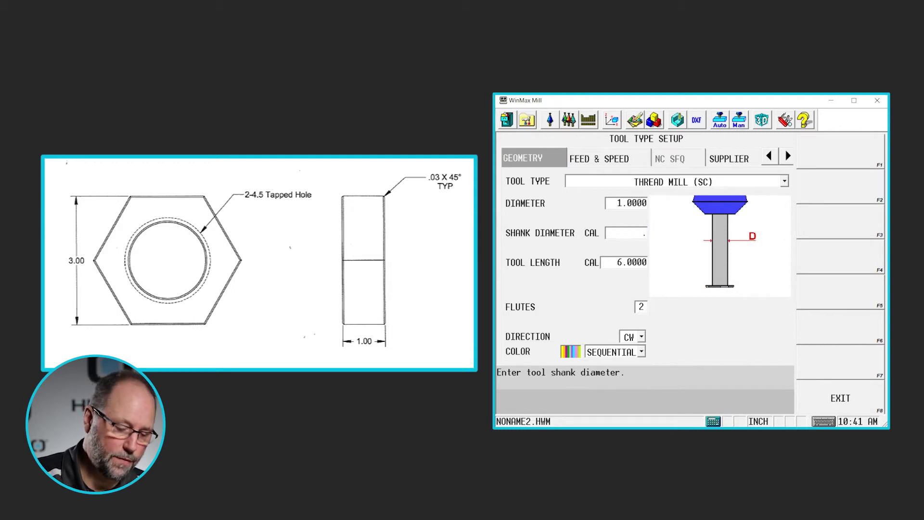
{"action": "type", "text": "625"}
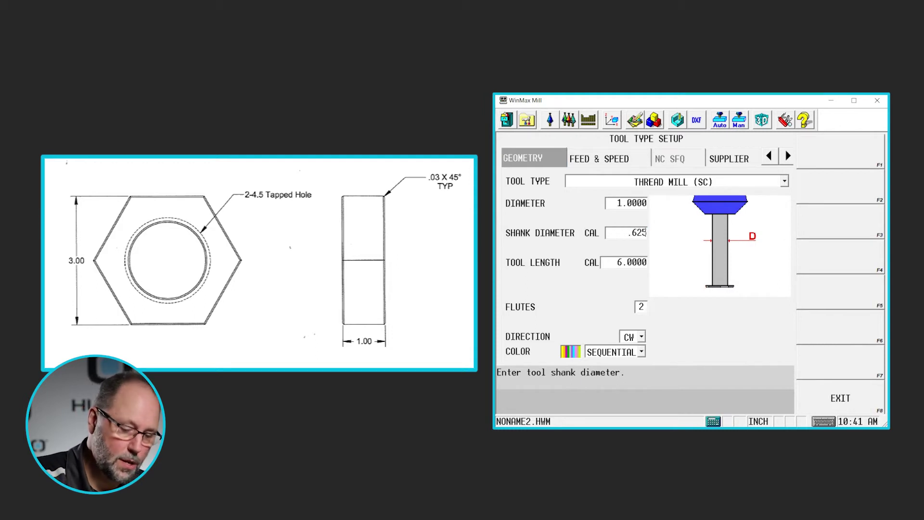
{"action": "key", "text": "Return"}
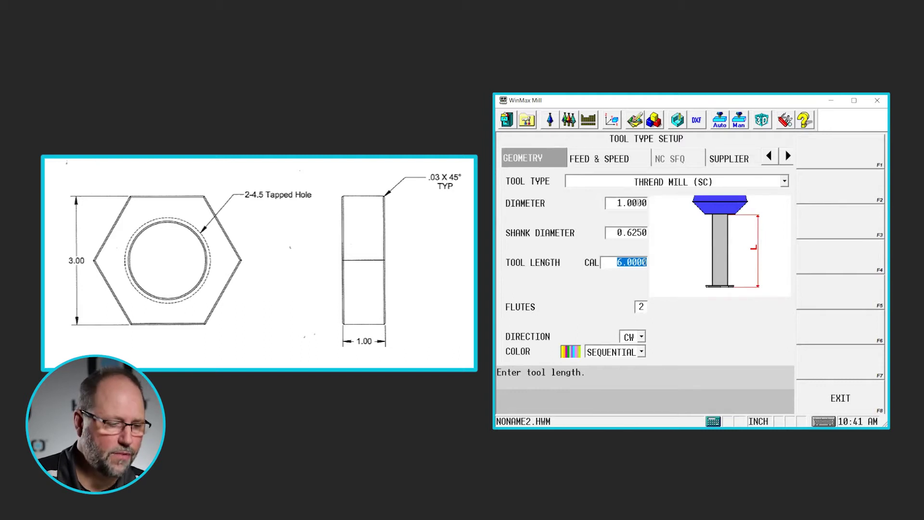
{"action": "key", "text": "Return"}
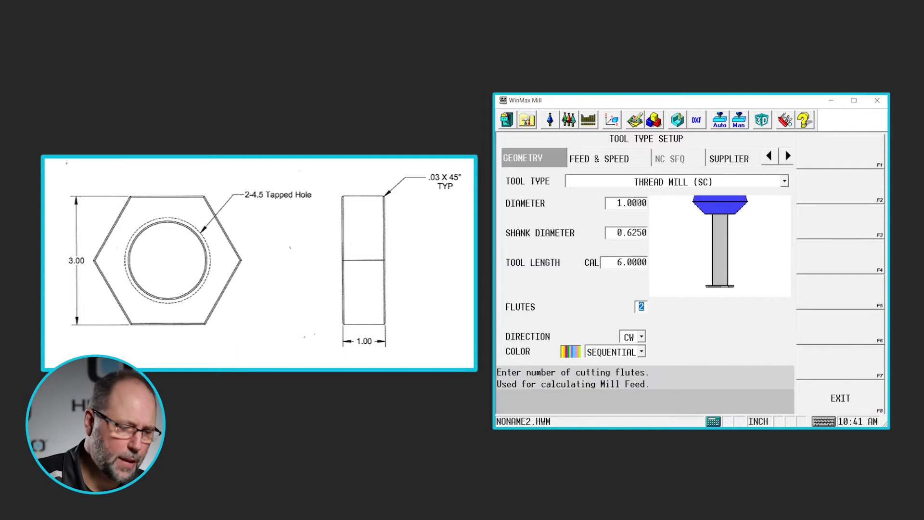
{"action": "type", "text": "3"}
{"action": "key", "text": "Return"}
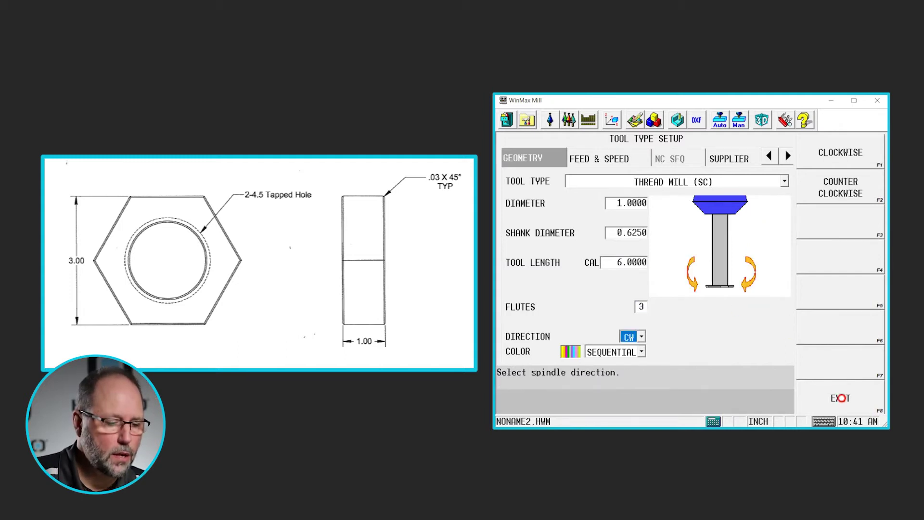
{"action": "left_click", "coordinate": [840, 398]}
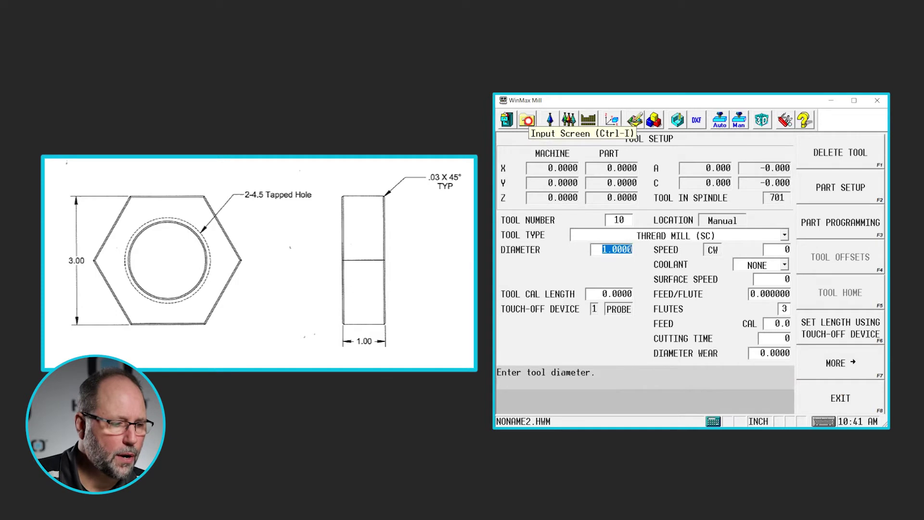
Add a new Mill Polygon block 1, defaulting to 6 sides for the hex nut.
{"action": "left_click", "coordinate": [527, 120]}
{"action": "left_click", "coordinate": [859, 221]}
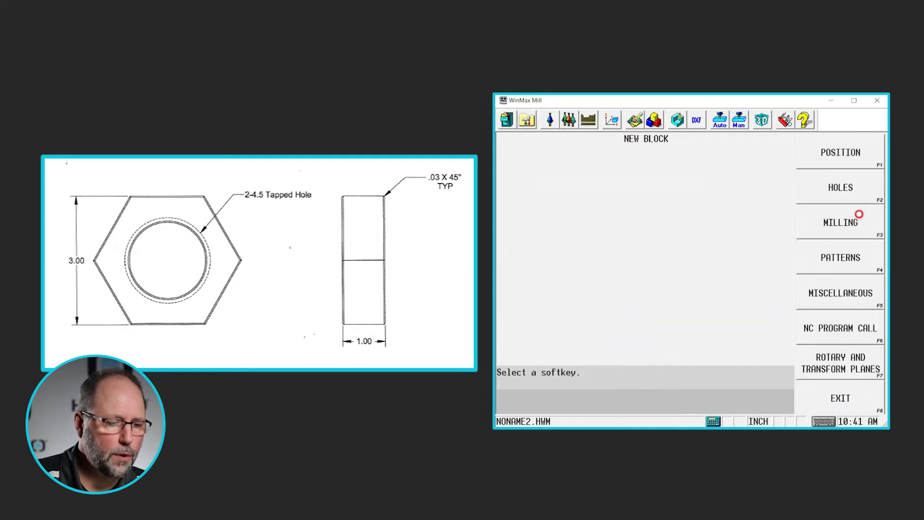
{"action": "left_click", "coordinate": [833, 225]}
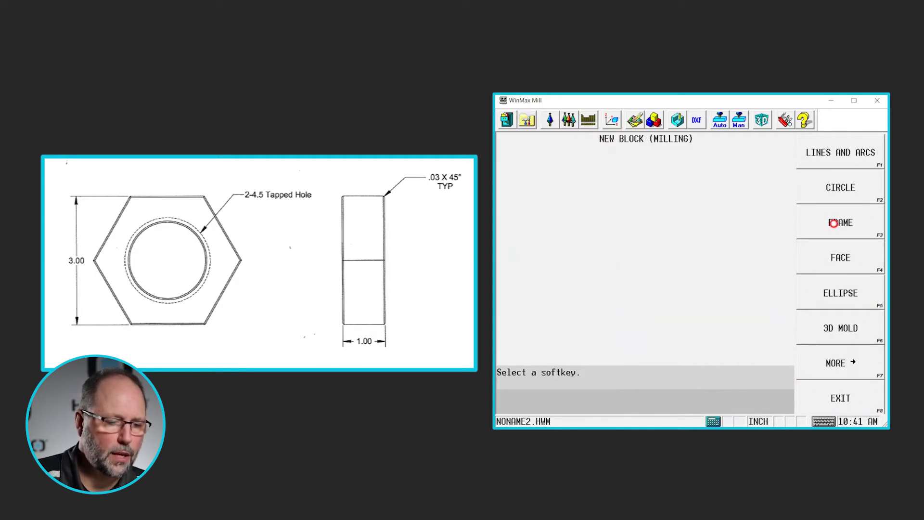
{"action": "left_click", "coordinate": [837, 362]}
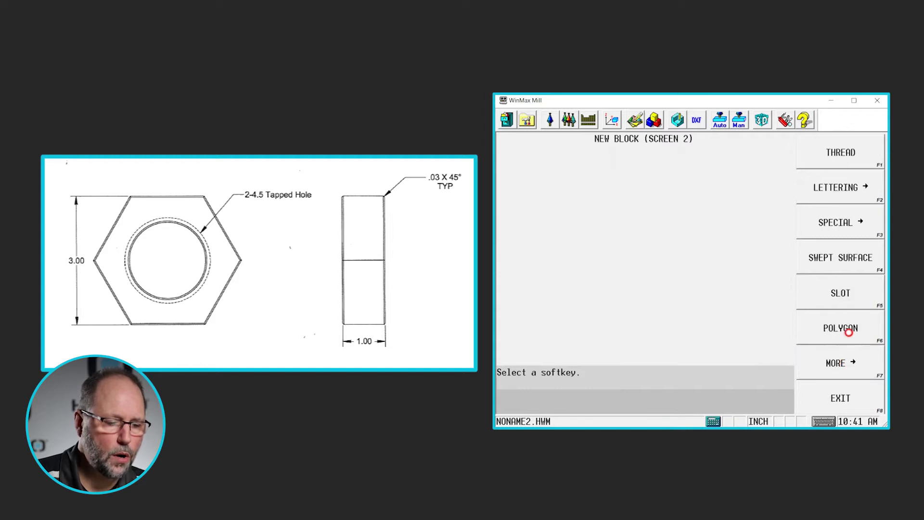
{"action": "left_click", "coordinate": [848, 329]}
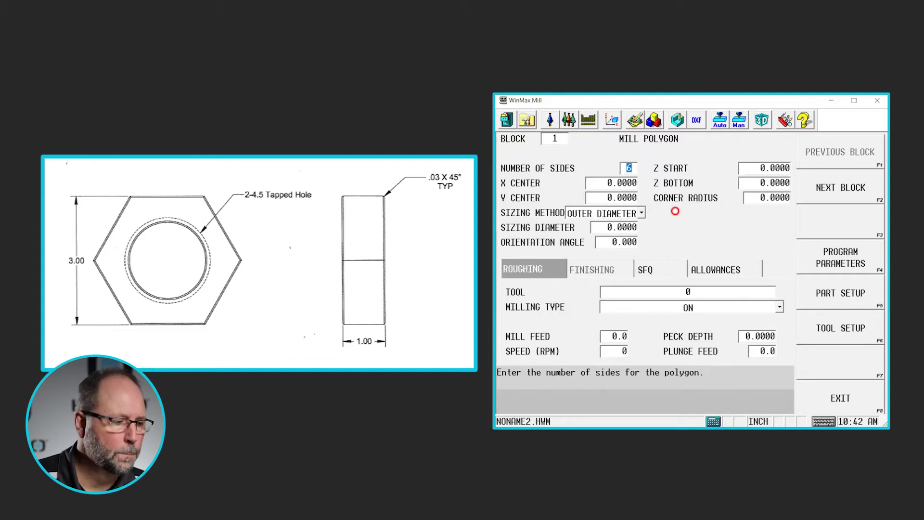
Size the hex polygon by INNER DIAMETER with a 3.0000 sizing diameter.
{"action": "left_click", "coordinate": [625, 183]}
{"action": "left_click", "coordinate": [621, 197]}
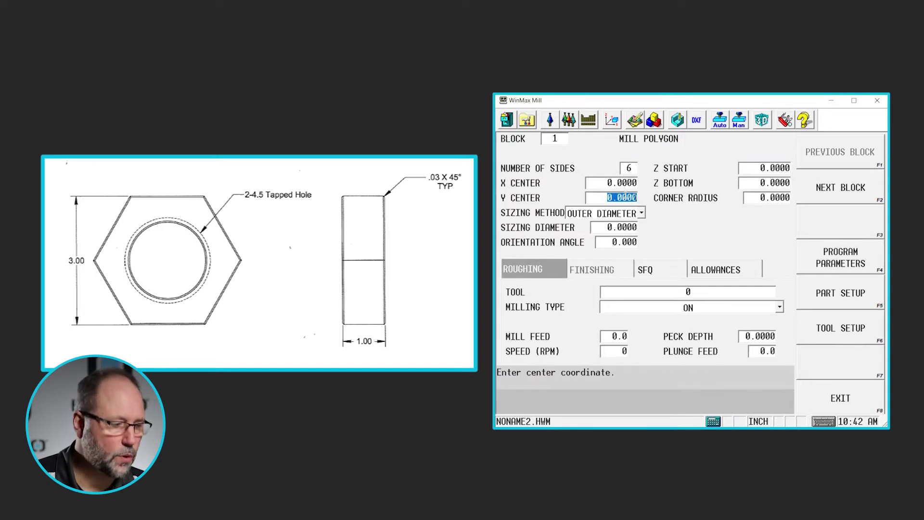
{"action": "left_click", "coordinate": [641, 214]}
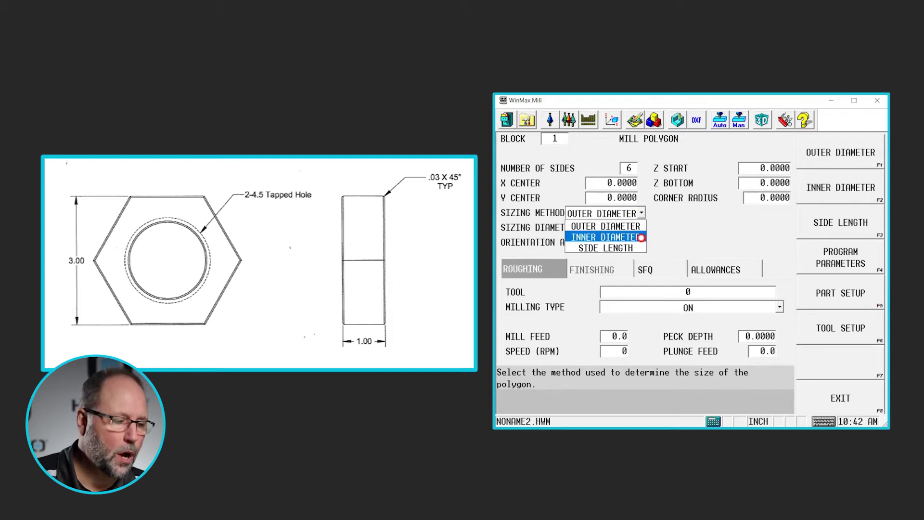
{"action": "left_click", "coordinate": [641, 237]}
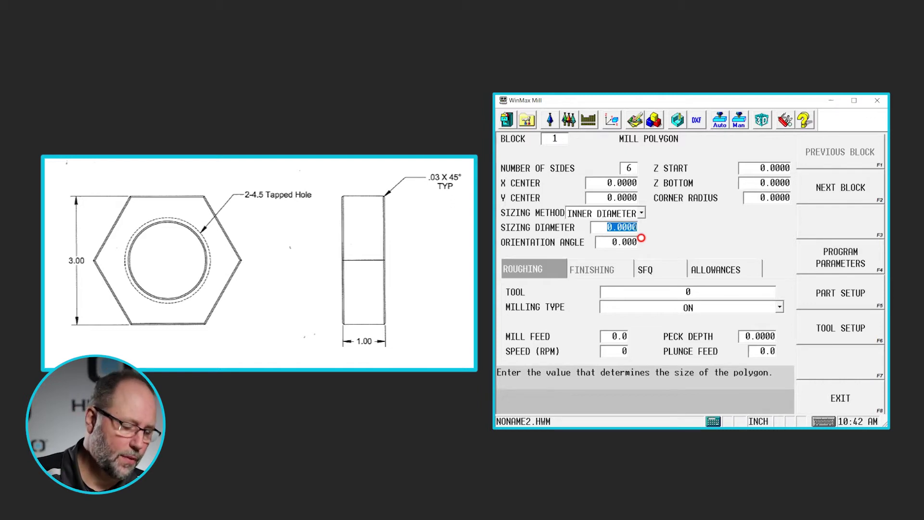
{"action": "type", "text": "3"}
{"action": "left_click", "coordinate": [642, 238]}
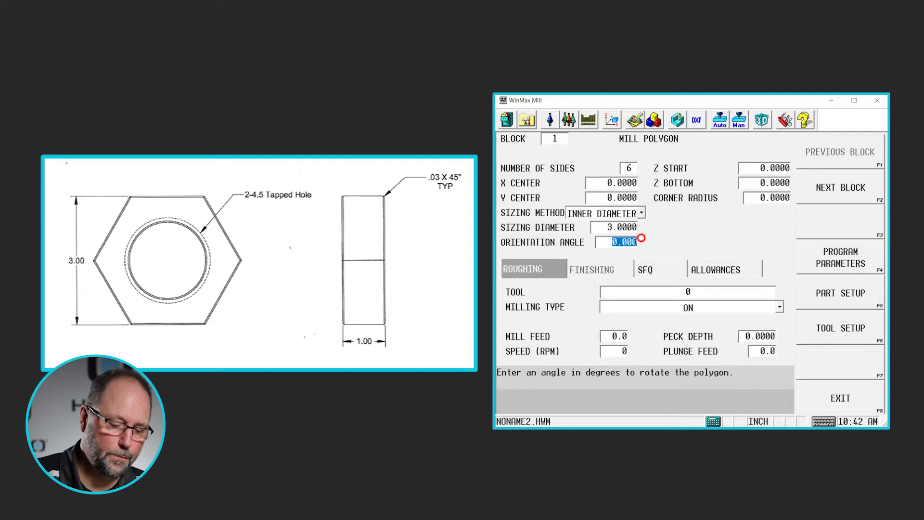
{"action": "key", "text": "Return"}
Enter polygon Z start 0.1000, Z bottom -1.0200 and corner radius 0.0200.
{"action": "type", "text": ".1"}
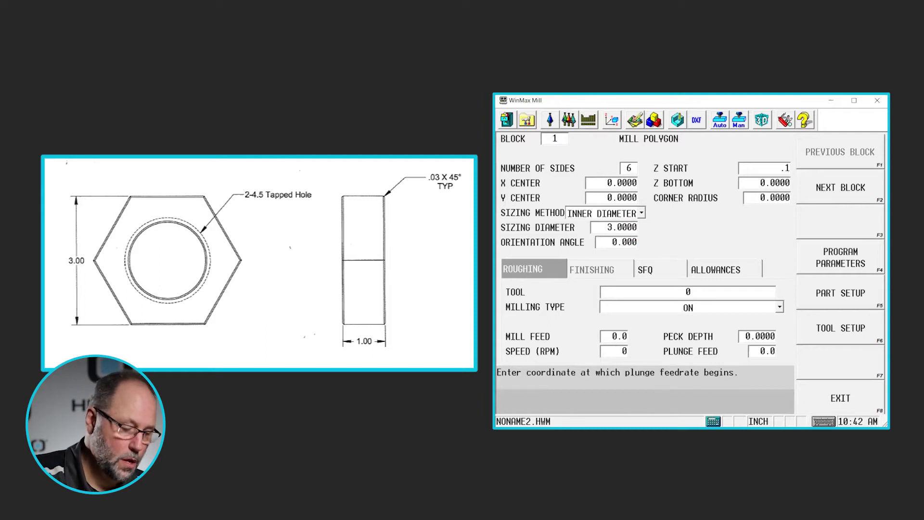
{"action": "key", "text": "Return"}
{"action": "type", "text": "-.102"}
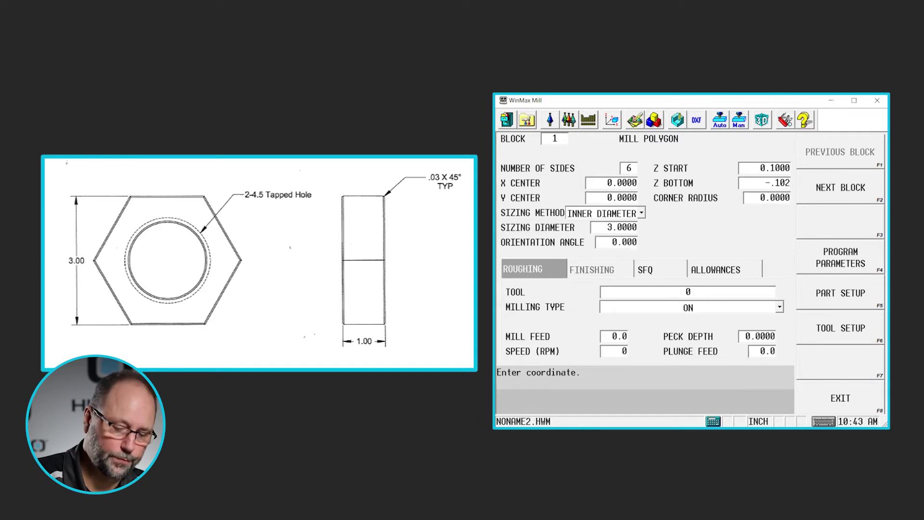
{"action": "key", "text": "Return"}
{"action": "key", "text": "Up"}
{"action": "type", "text": "-"}
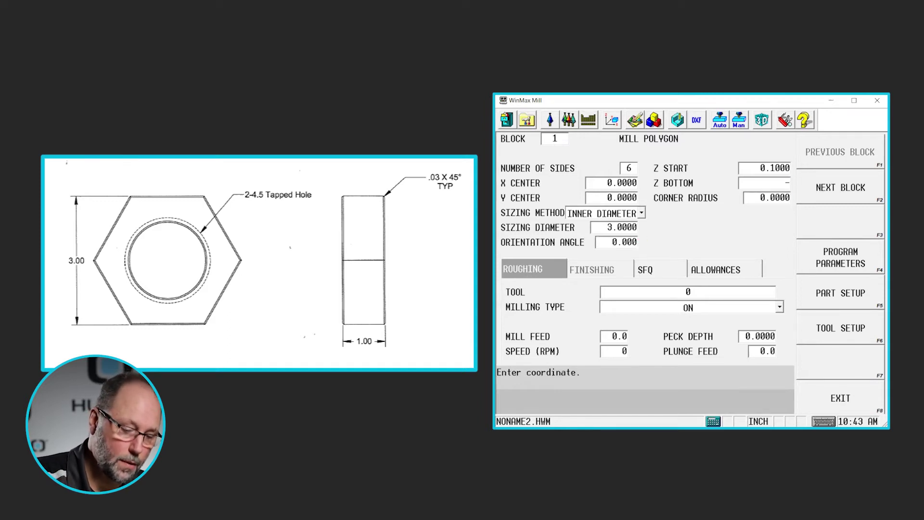
{"action": "type", "text": "1.02"}
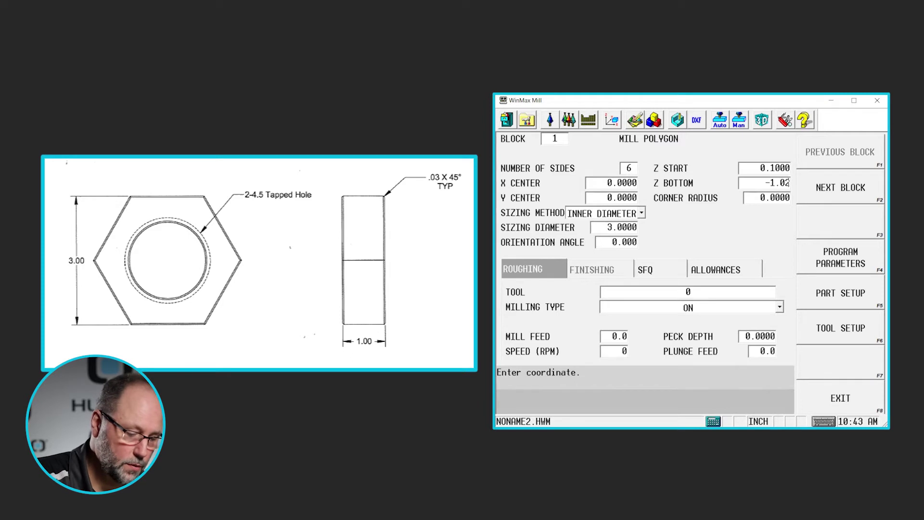
{"action": "key", "text": "Return"}
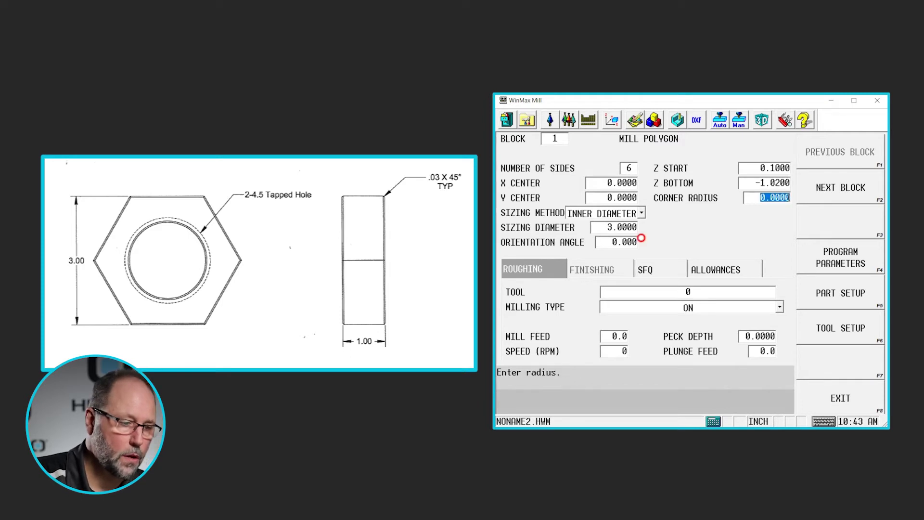
{"action": "key", "text": "BackSpace"}
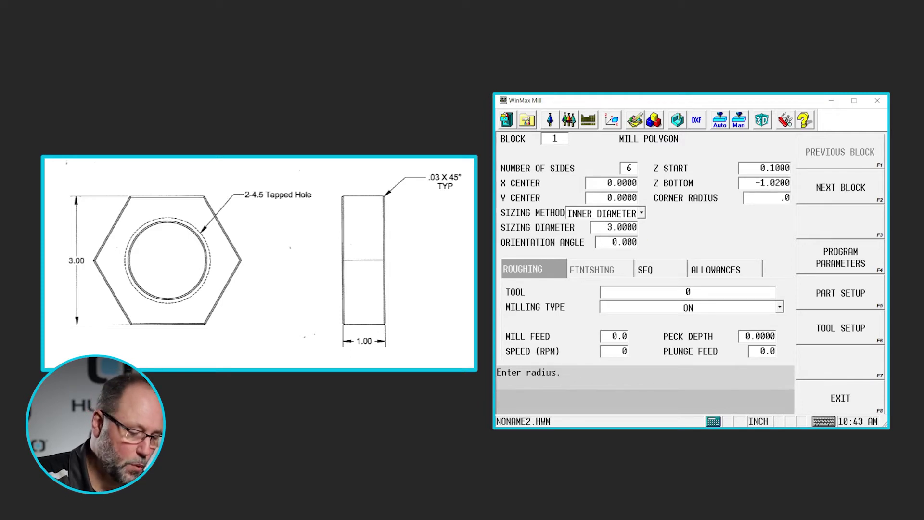
{"action": "key", "text": "Return"}
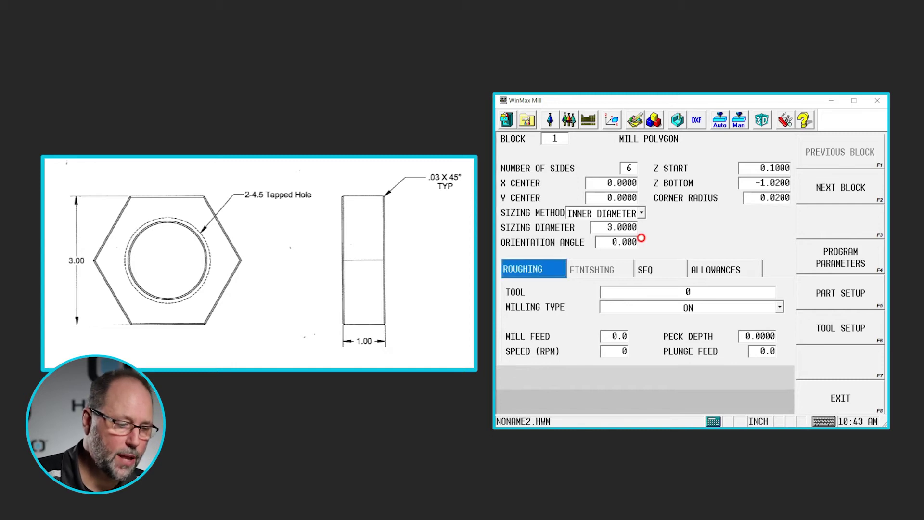
{"action": "key", "text": "Return"}
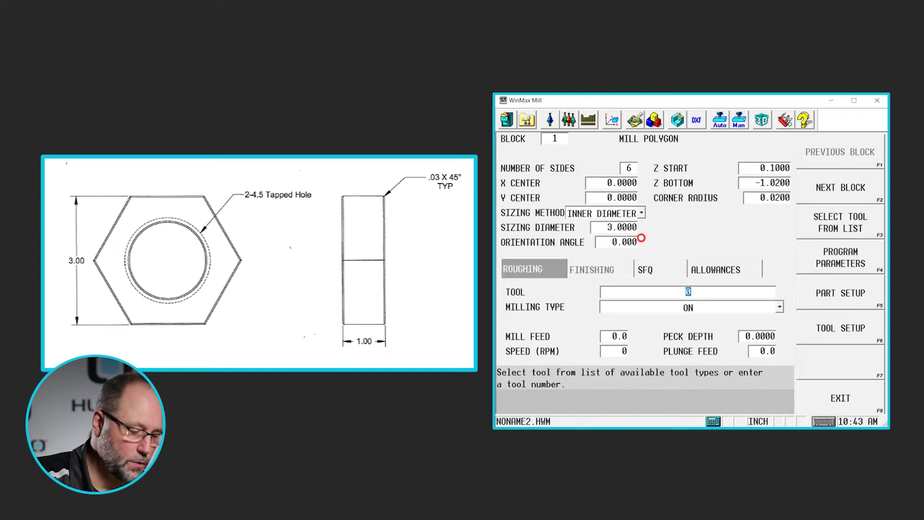
{"action": "left_click", "coordinate": [835, 219]}
Rough the hexagon OUTSIDE with end mill 119 at 0.1000 peck depth.
{"action": "scroll", "coordinate": [588, 268], "scroll_direction": "down", "scroll_amount": 20}
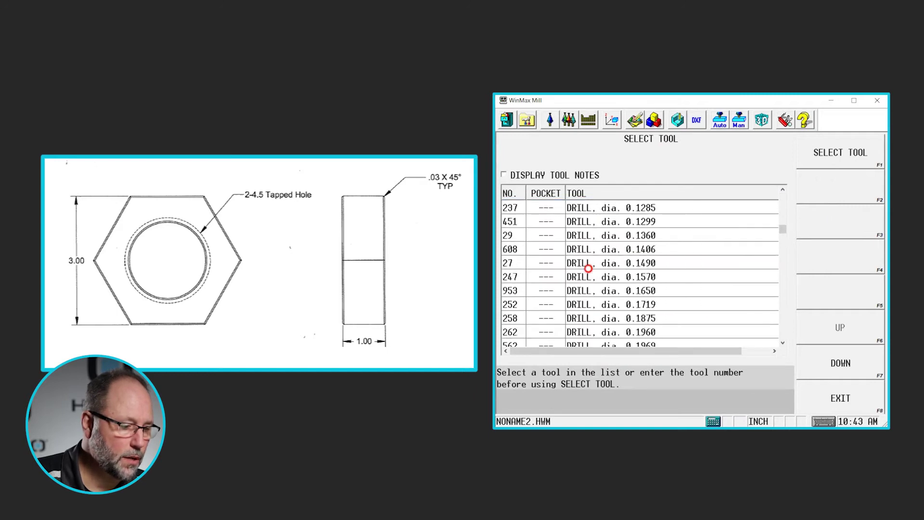
{"action": "scroll", "coordinate": [588, 268], "scroll_direction": "down", "scroll_amount": 20}
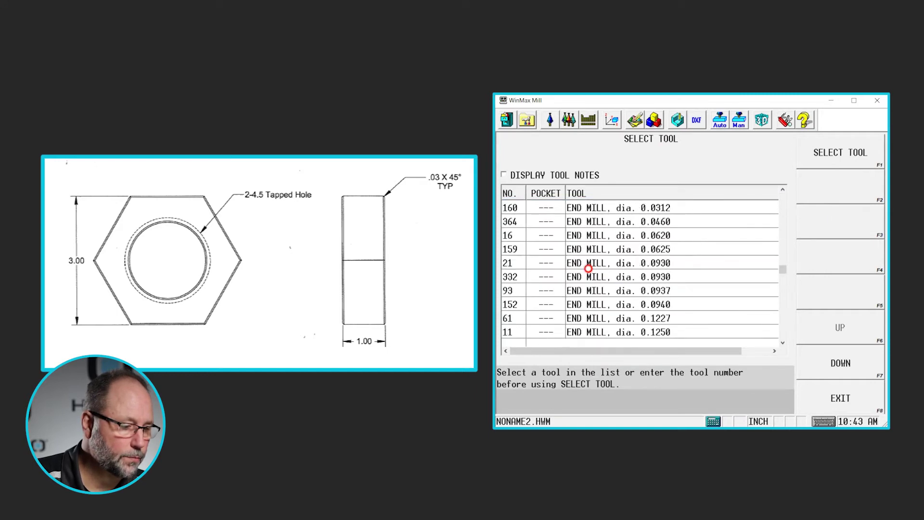
{"action": "scroll", "coordinate": [587, 268], "scroll_direction": "down", "scroll_amount": 5}
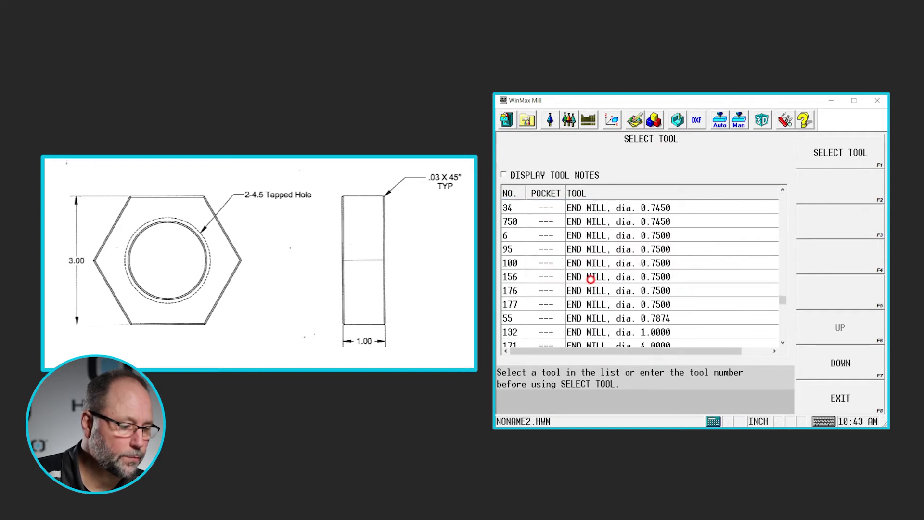
{"action": "scroll", "coordinate": [623, 265], "scroll_direction": "up", "scroll_amount": 4}
{"action": "double_click", "coordinate": [623, 264]}
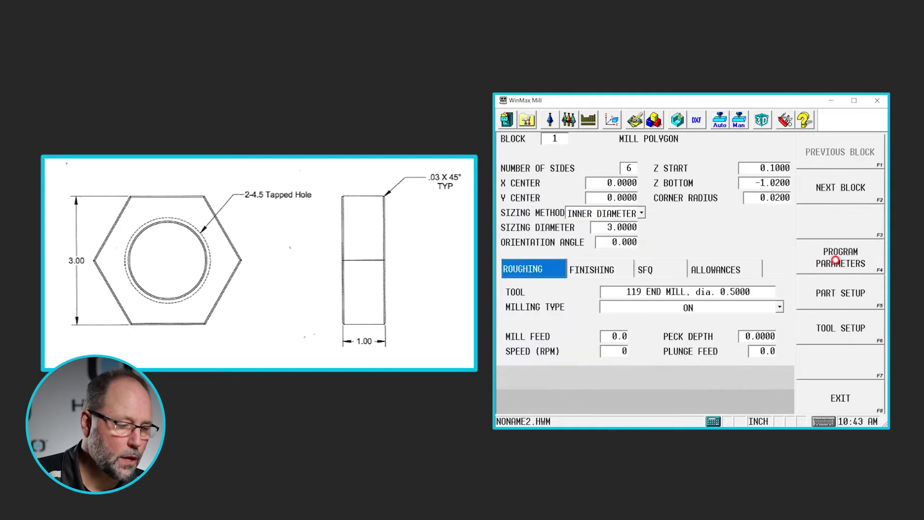
{"action": "left_click", "coordinate": [755, 307]}
{"action": "left_click", "coordinate": [813, 233]}
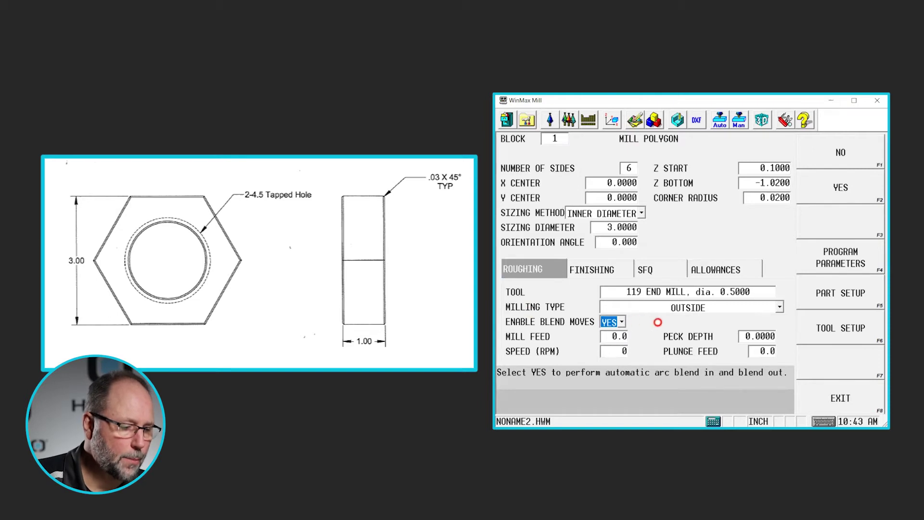
{"action": "left_click", "coordinate": [758, 336]}
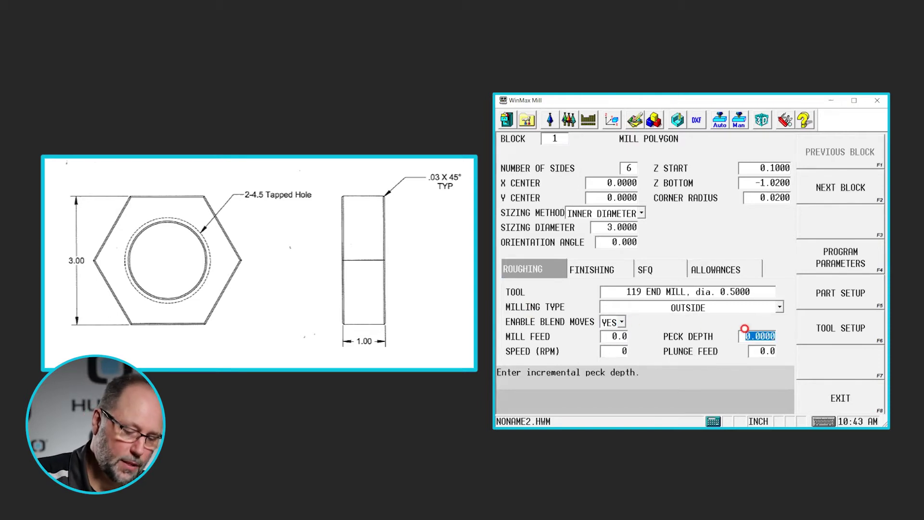
{"action": "type", "text": ".1"}
{"action": "key", "text": "Return"}
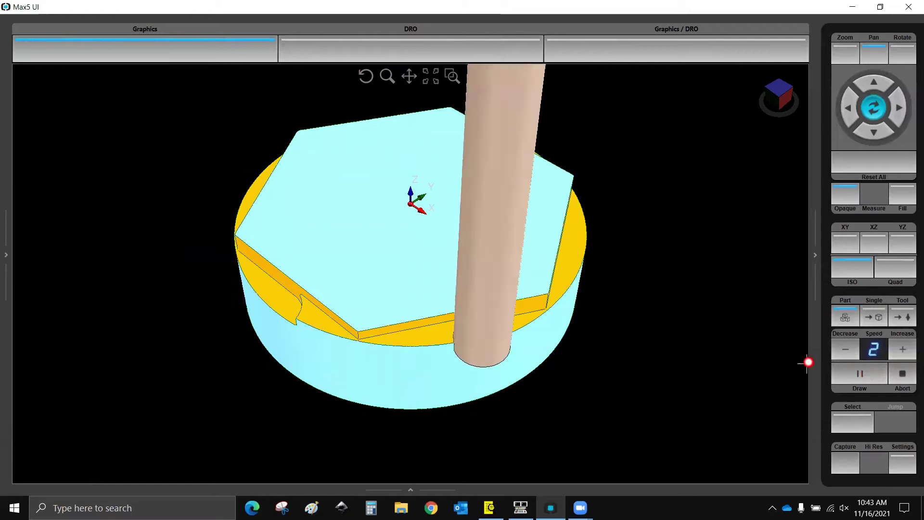
Speed up the solid simulation of the hexagon being cut from the round stock.
{"action": "left_click", "coordinate": [900, 349]}
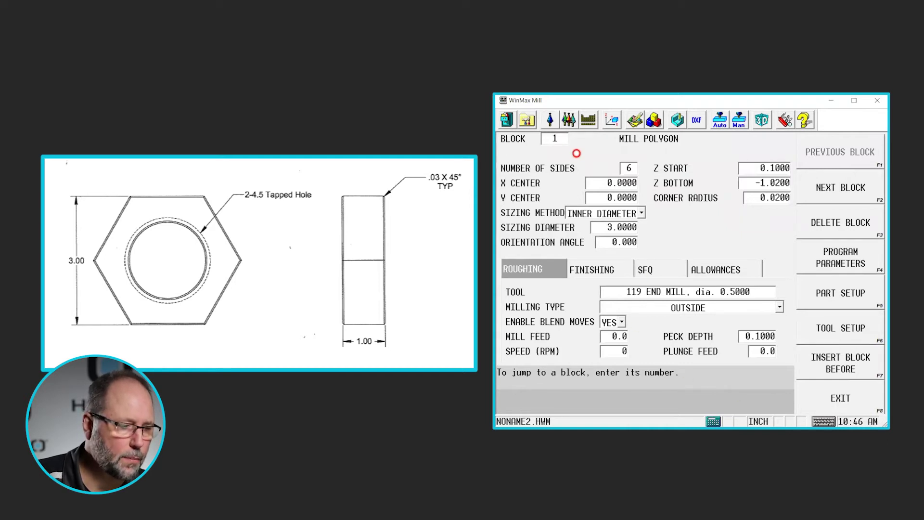
Add a Mill Circle block and set its radius to 0.9375 (1.875/2).
{"action": "left_click", "coordinate": [845, 184]}
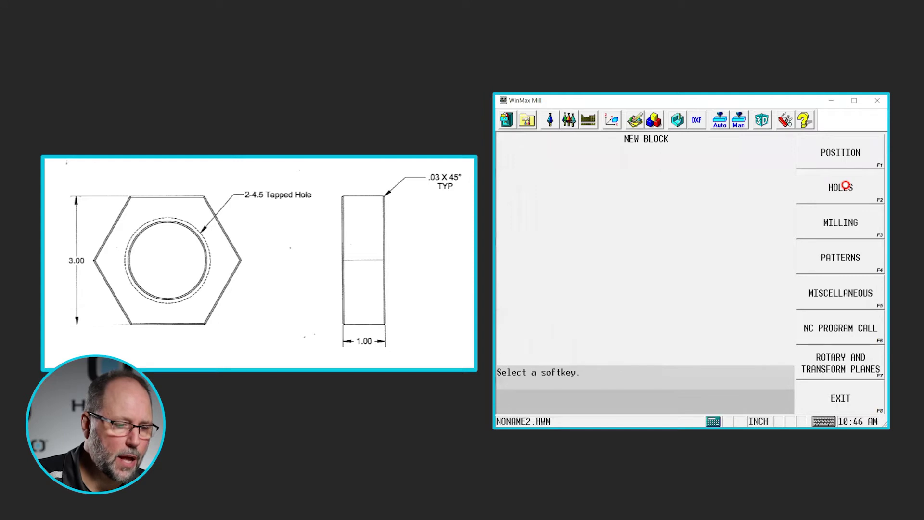
{"action": "left_click", "coordinate": [840, 212]}
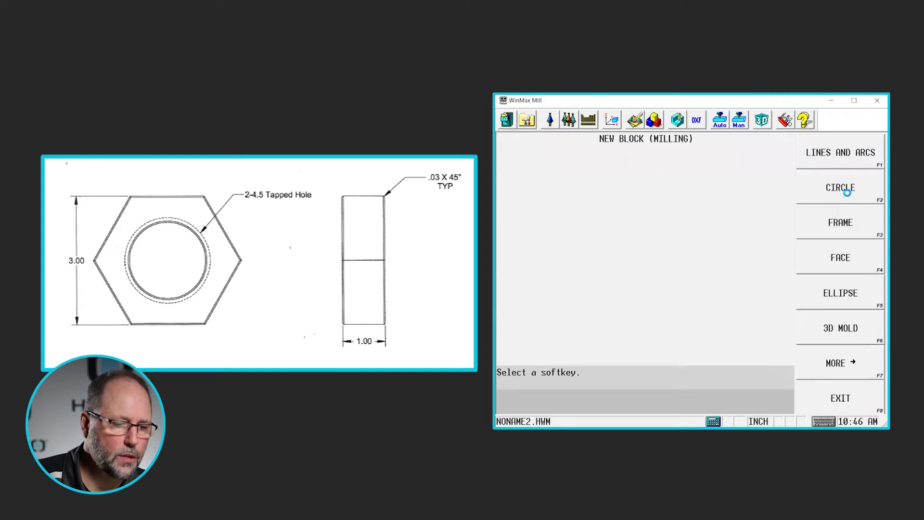
{"action": "left_click", "coordinate": [848, 193]}
{"action": "left_click", "coordinate": [622, 190]}
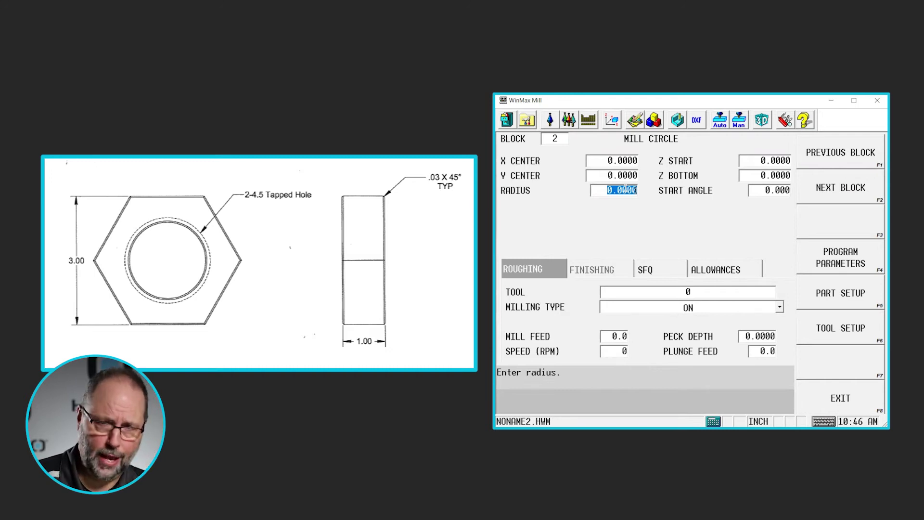
{"action": "type", "text": "2"}
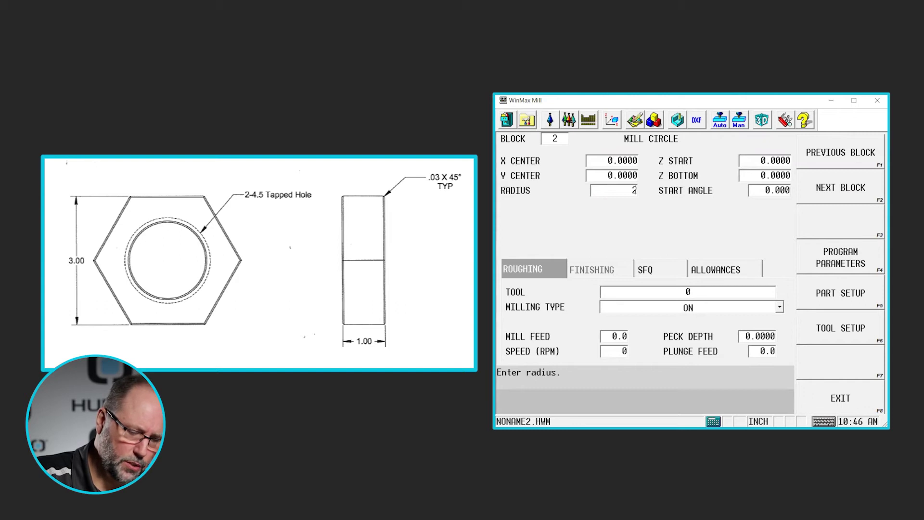
{"action": "key", "text": "Return"}
{"action": "type", "text": "."}
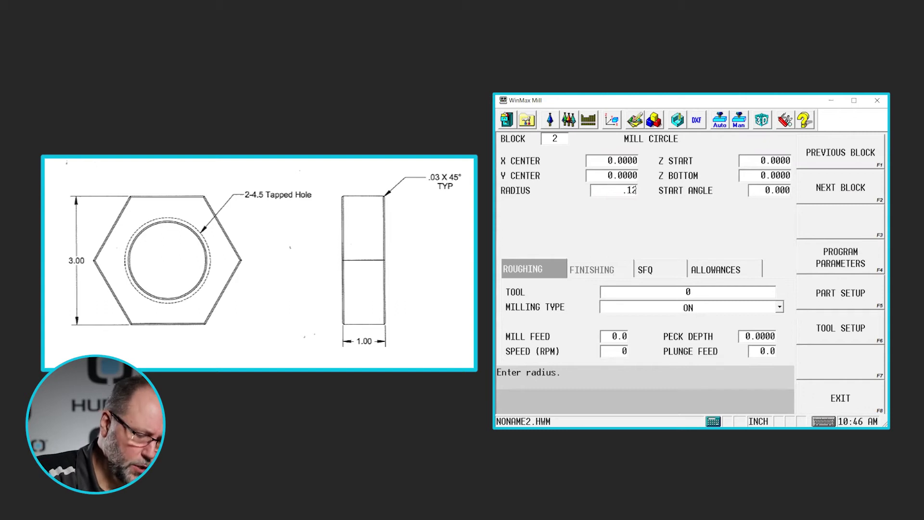
{"action": "type", "text": "125"}
{"action": "key", "text": "Return"}
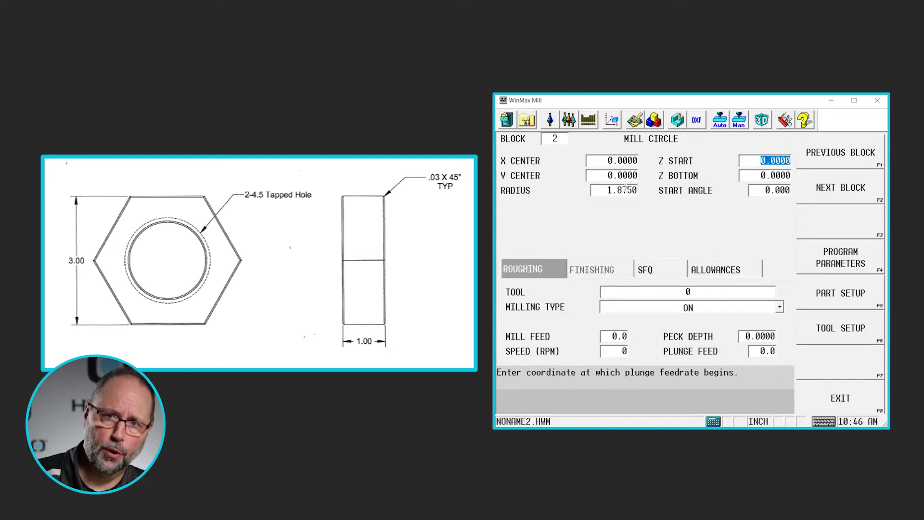
{"action": "left_click", "coordinate": [624, 188]}
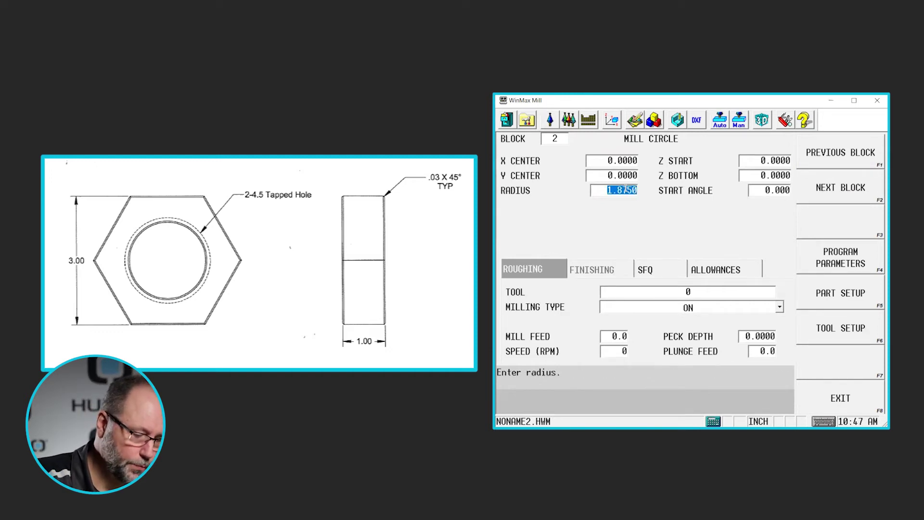
{"action": "type", "text": "2"}
{"action": "key", "text": "Return"}
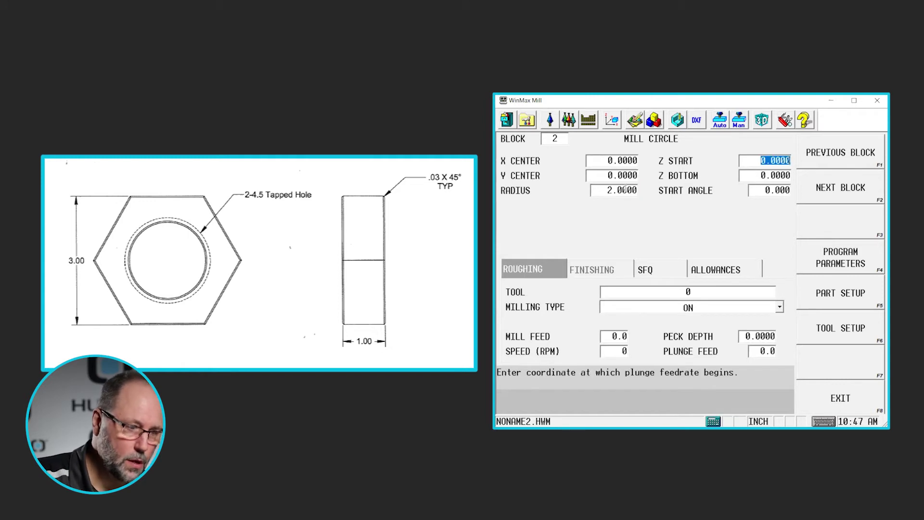
{"action": "left_click", "coordinate": [625, 189]}
{"action": "type", "text": "1"}
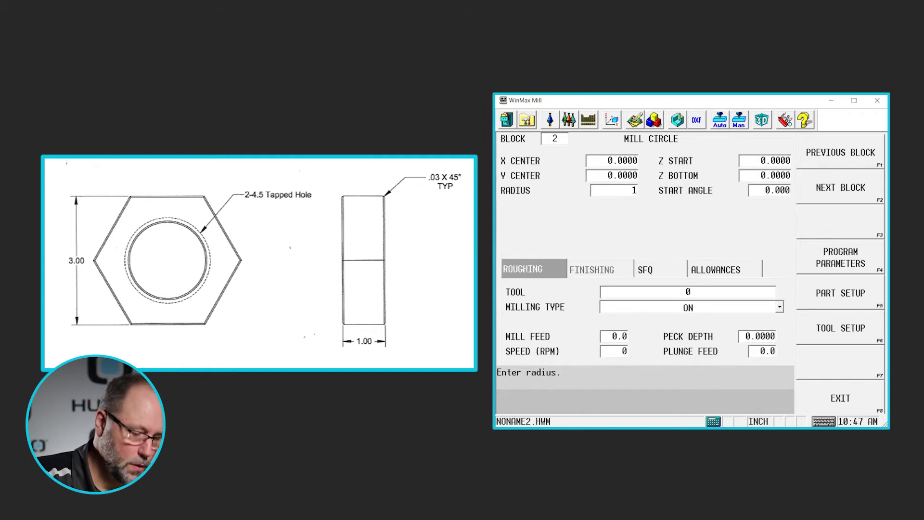
{"action": "type", "text": ".87"}
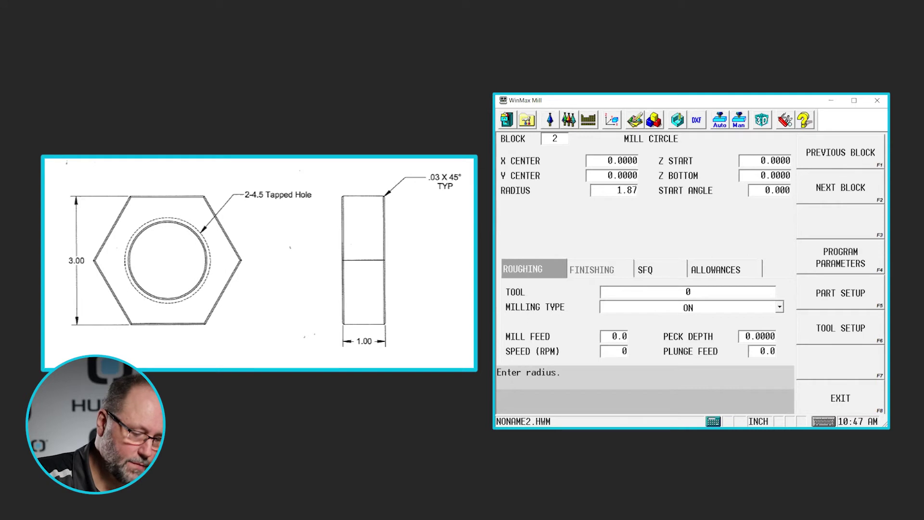
{"action": "type", "text": "5"}
{"action": "key", "text": "shift+Home"}
{"action": "type", "text": "2"}
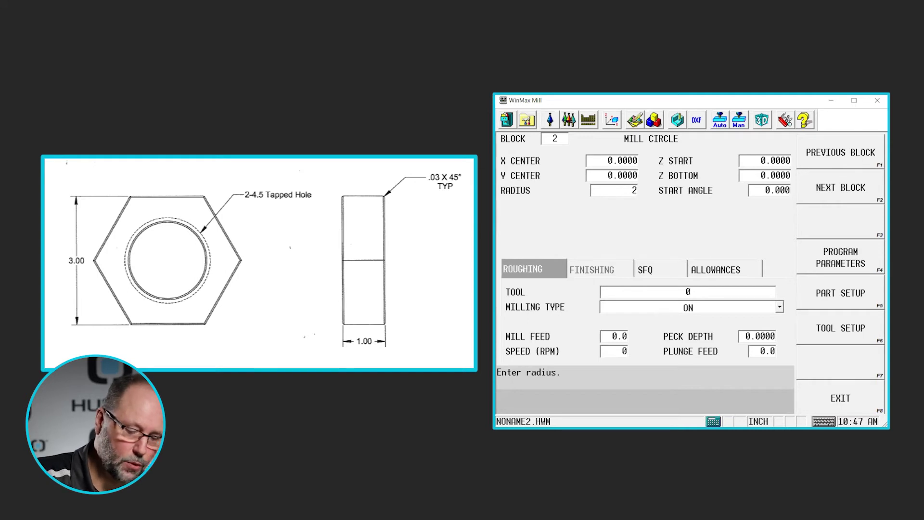
{"action": "key", "text": "Return"}
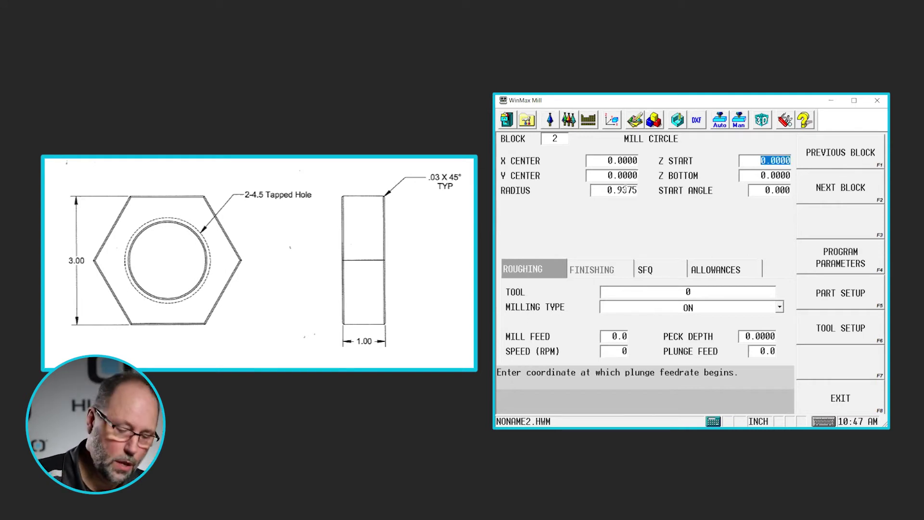
Set the circle's Z start to 0.1000 and Z bottom to -1.0200.
{"action": "key", "text": "BackSpace"}
{"action": "type", "text": ".1"}
{"action": "key", "text": "Return"}
{"action": "key", "text": "BackSpace"}
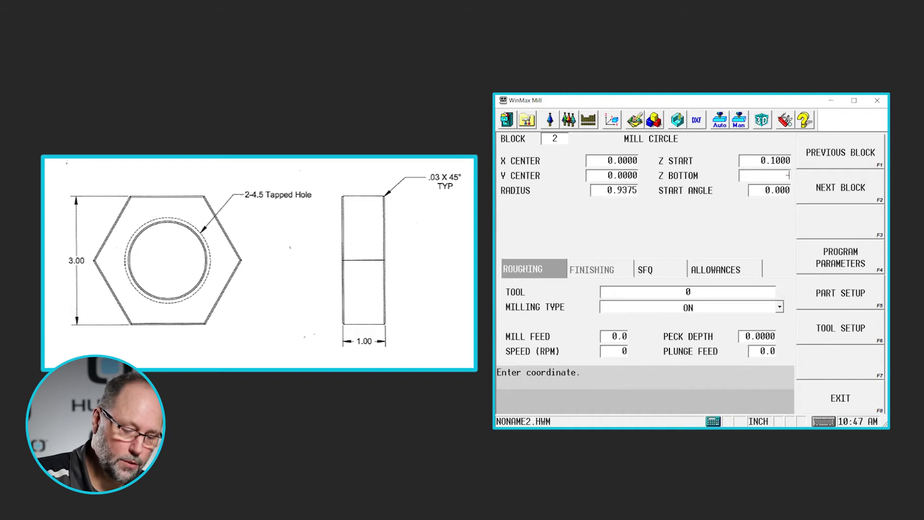
{"action": "type", "text": "-1."}
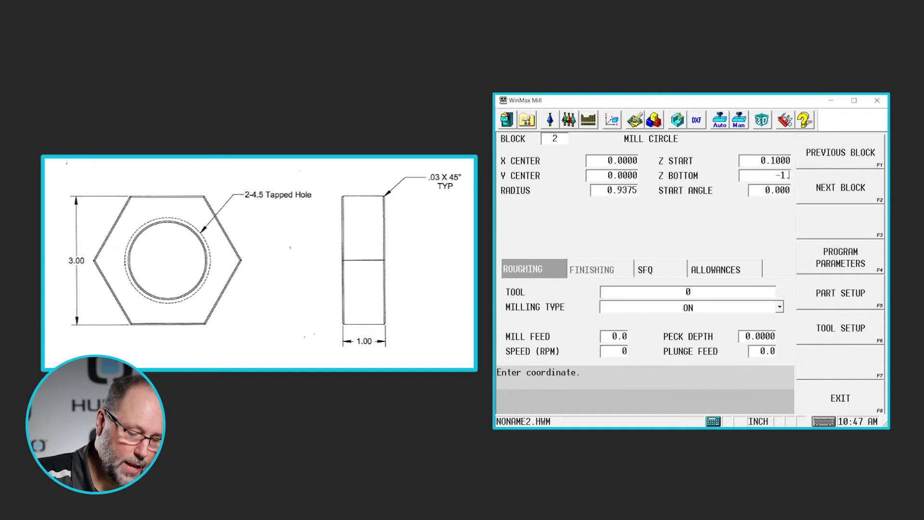
{"action": "type", "text": "02"}
{"action": "key", "text": "Return"}
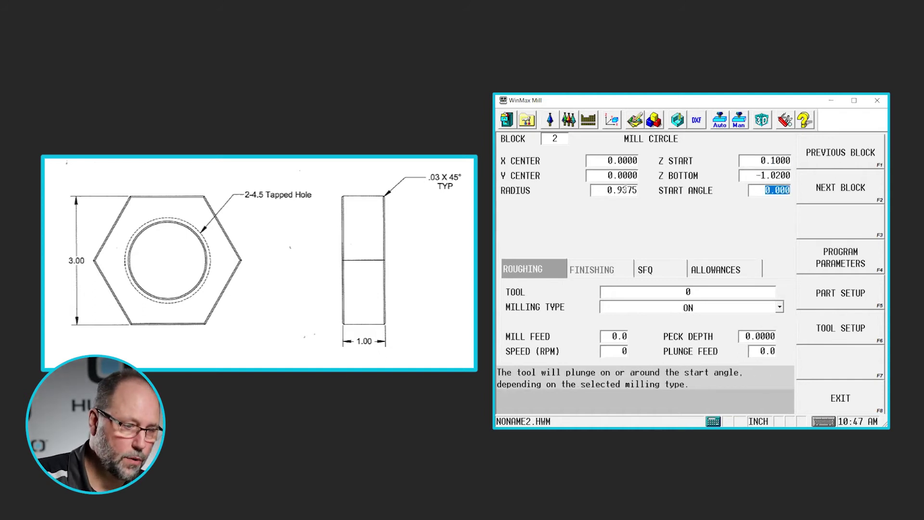
{"action": "key", "text": "Return"}
Use end mill 119 with POCKET BOUNDARY milling and 0.1250 peck depth.
{"action": "type", "text": "119"}
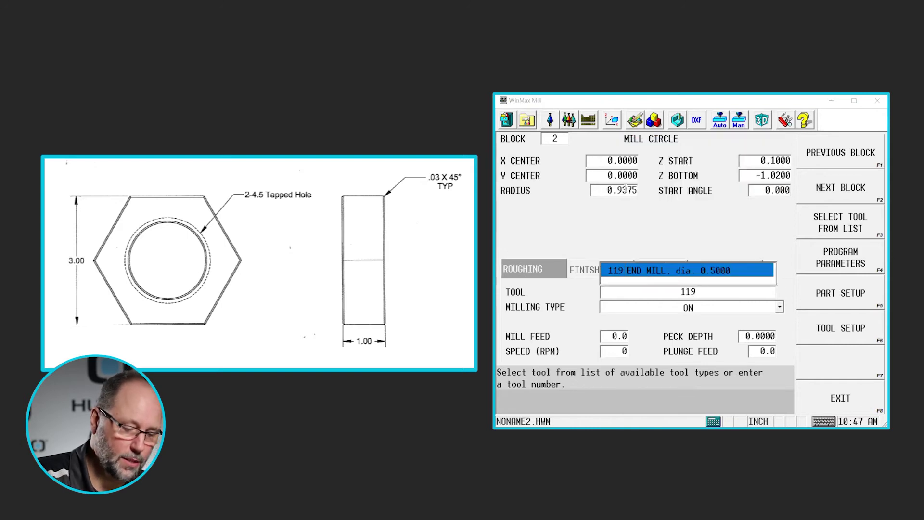
{"action": "key", "text": "Return"}
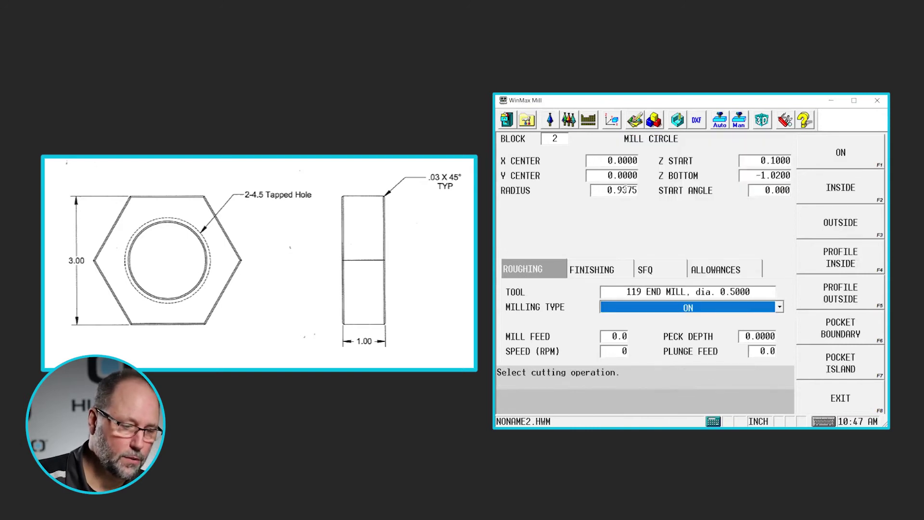
{"action": "left_click", "coordinate": [831, 325]}
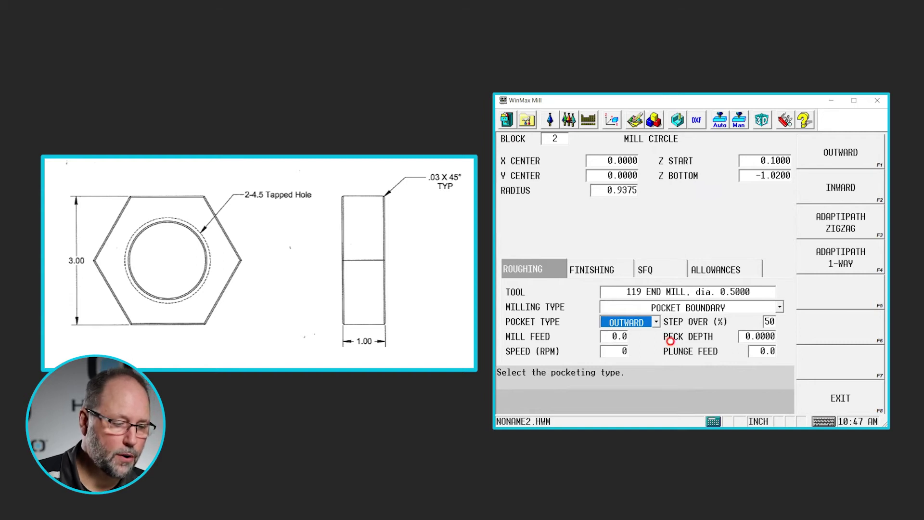
{"action": "left_click", "coordinate": [834, 352]}
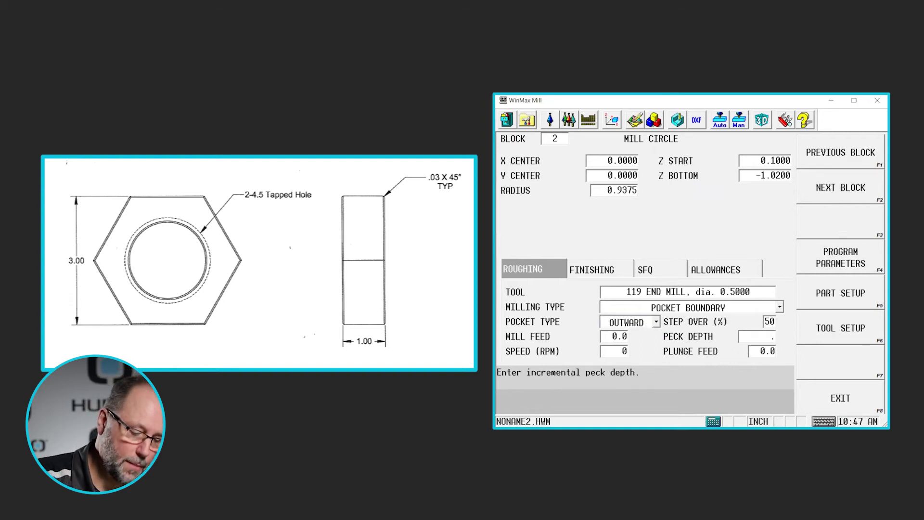
{"action": "type", "text": ".125"}
{"action": "key", "text": "Return"}
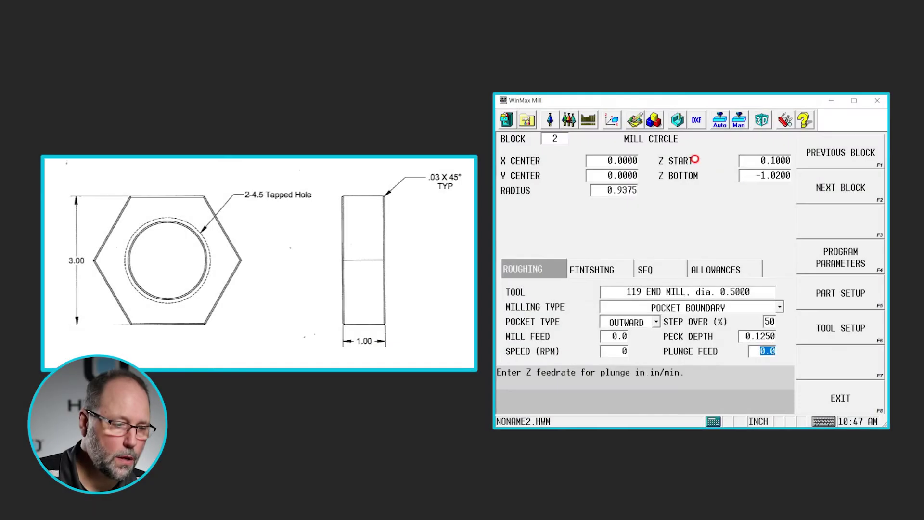
Copy the Mill Polygon and Mill Circle blocks and paste them before End of Program.
{"action": "left_click", "coordinate": [655, 121]}
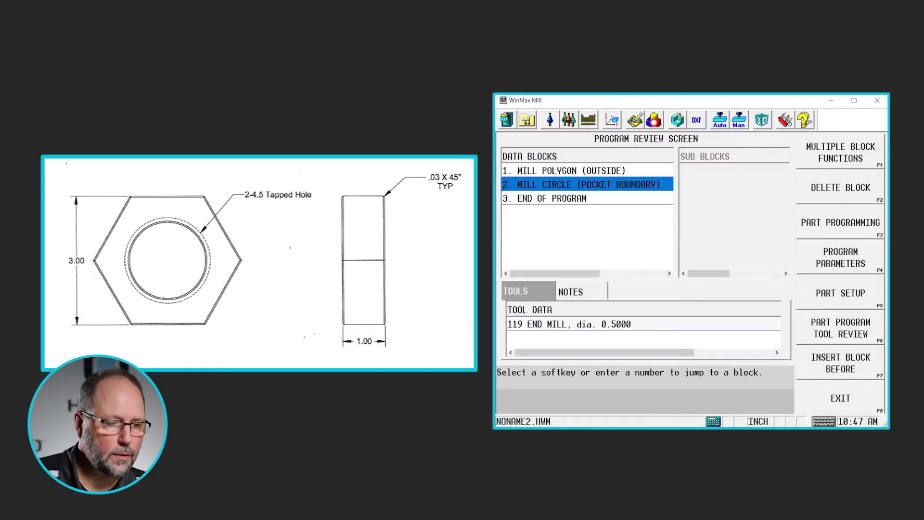
{"action": "left_click", "coordinate": [602, 173]}
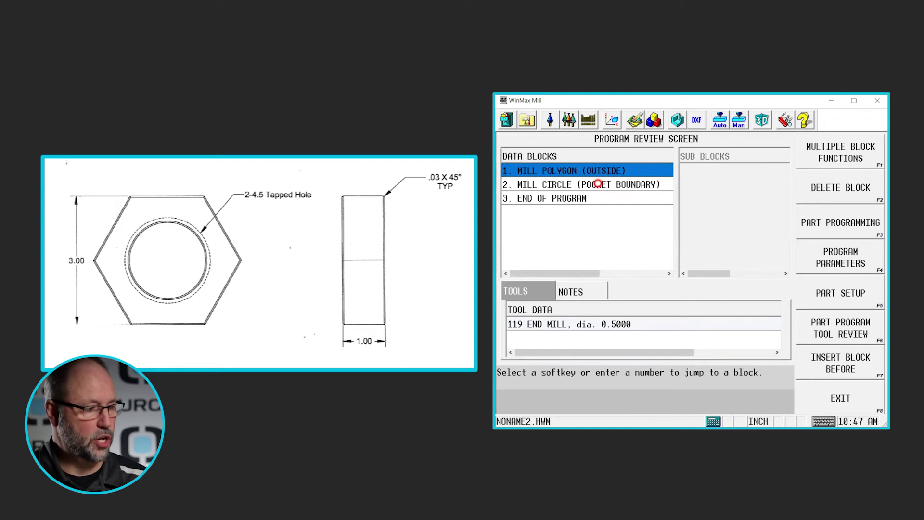
{"action": "left_click", "coordinate": [597, 183], "text": "shift"}
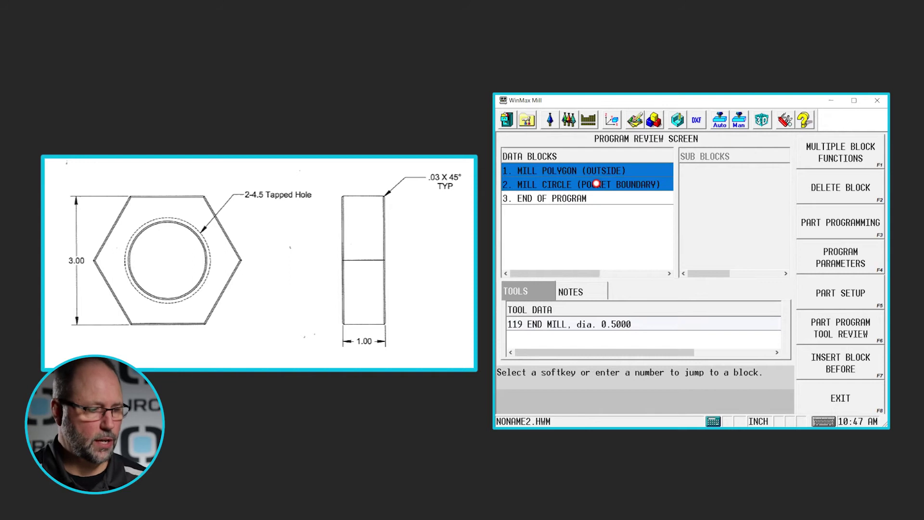
{"action": "left_click", "coordinate": [831, 151]}
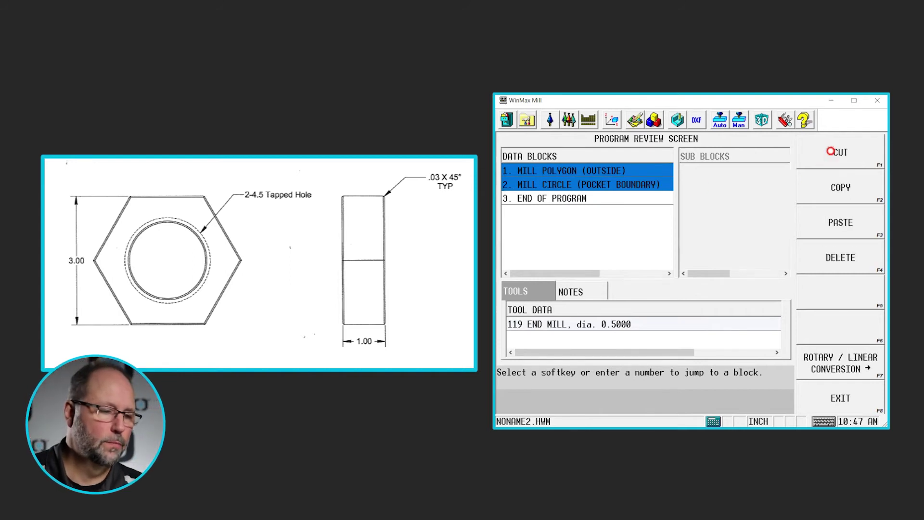
{"action": "left_click", "coordinate": [835, 188]}
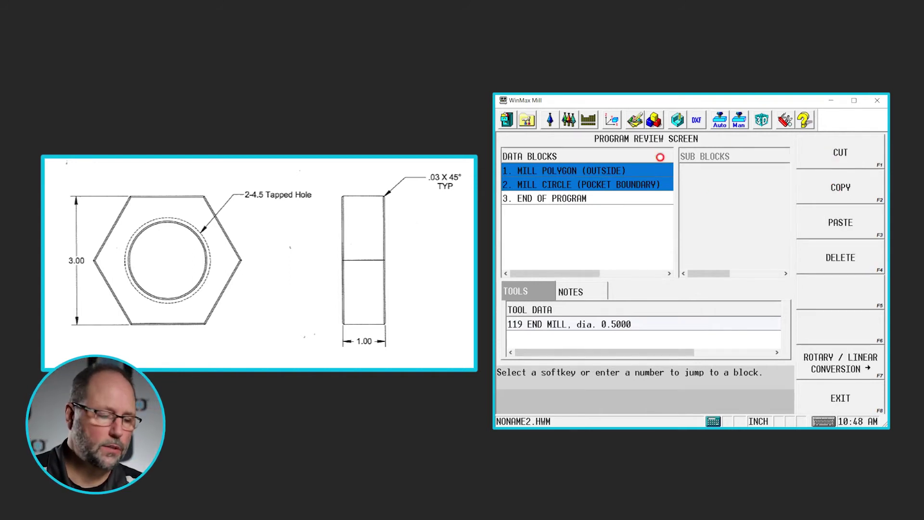
{"action": "left_click", "coordinate": [594, 197]}
{"action": "left_click", "coordinate": [841, 229]}
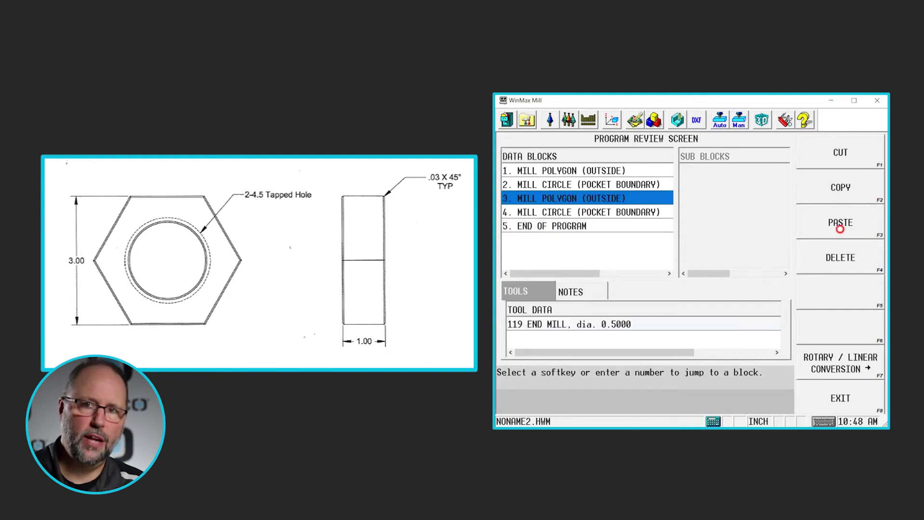
{"action": "double_click", "coordinate": [562, 199]}
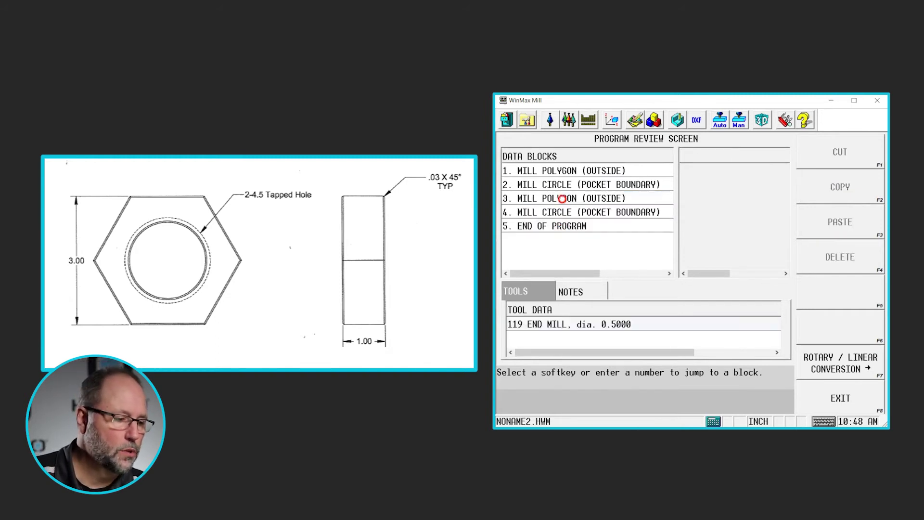
Set block 3's Z bottom to -0.0300 and assign the chamfer mill with default feeds.
{"action": "left_click", "coordinate": [757, 183]}
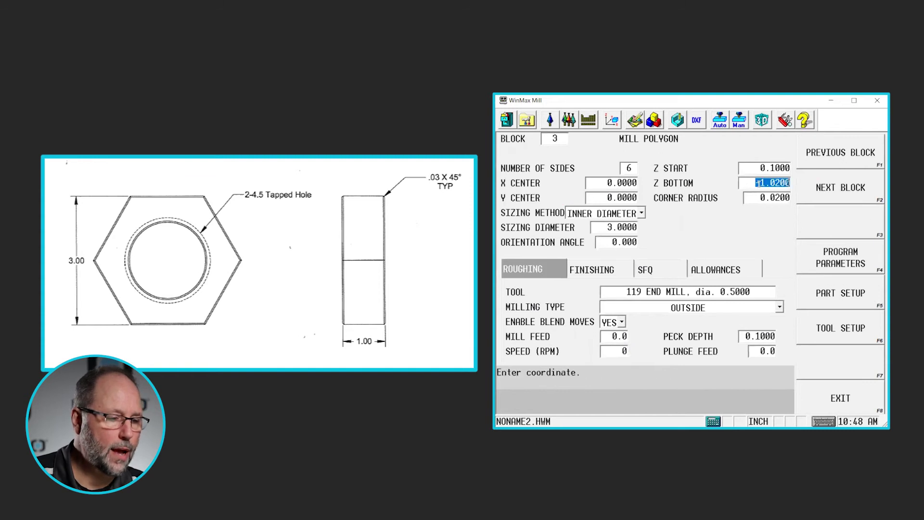
{"action": "type", "text": "-0"}
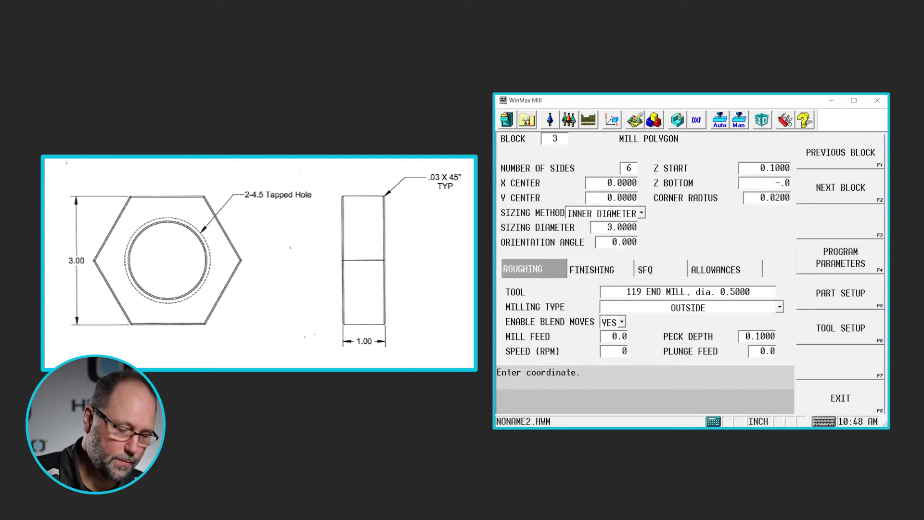
{"action": "type", "text": ".03"}
{"action": "key", "text": "Return"}
{"action": "key", "text": "Return"}
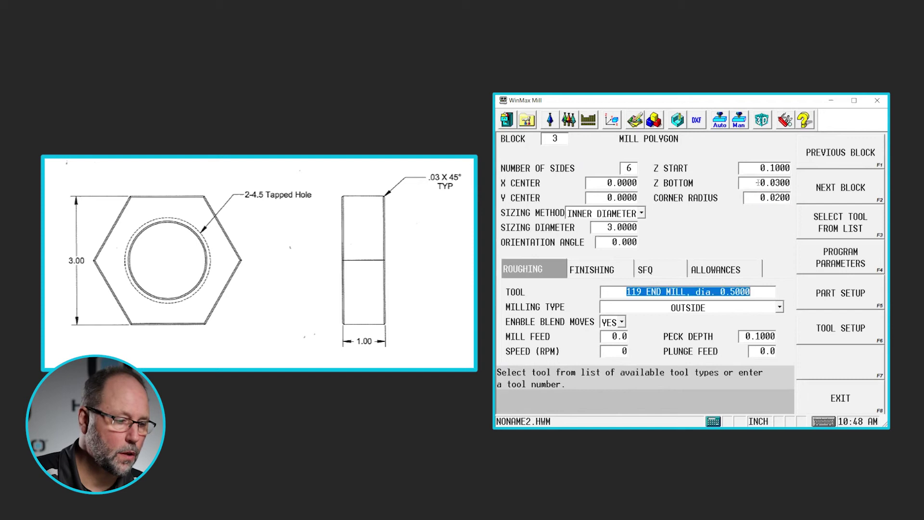
{"action": "key", "text": "alt+Down"}
{"action": "left_click", "coordinate": [758, 183]}
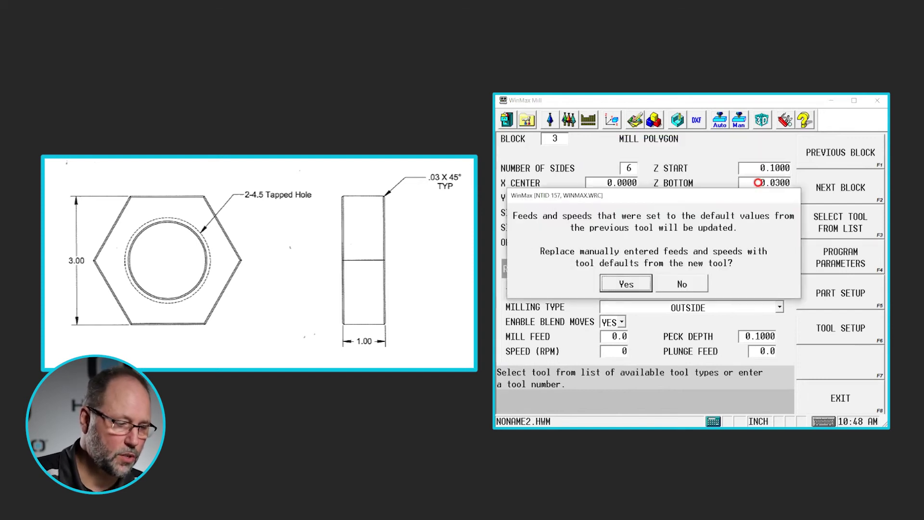
{"action": "key", "text": "Return"}
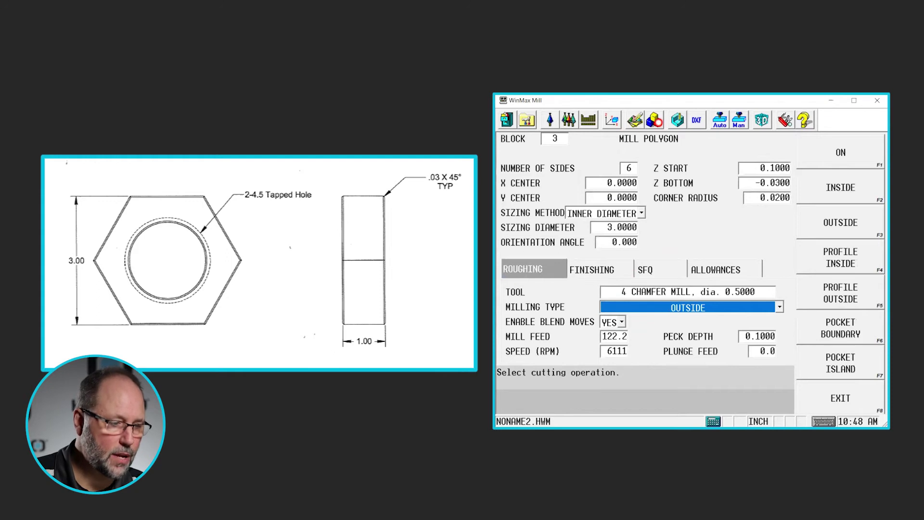
Give block 4 a Z bottom of -0.0300 and tool 4, the chamfer mill.
{"action": "left_click", "coordinate": [653, 119]}
{"action": "left_click", "coordinate": [607, 212]}
{"action": "double_click", "coordinate": [606, 212]}
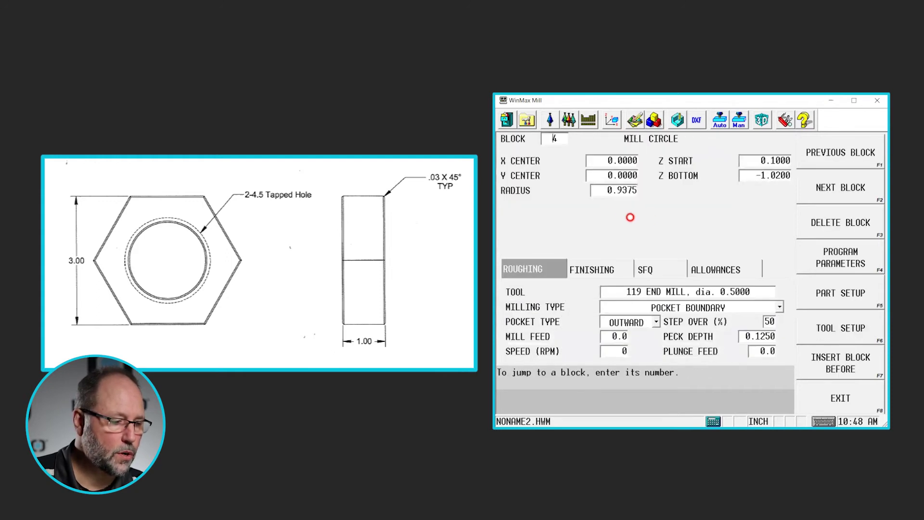
{"action": "left_click", "coordinate": [746, 174]}
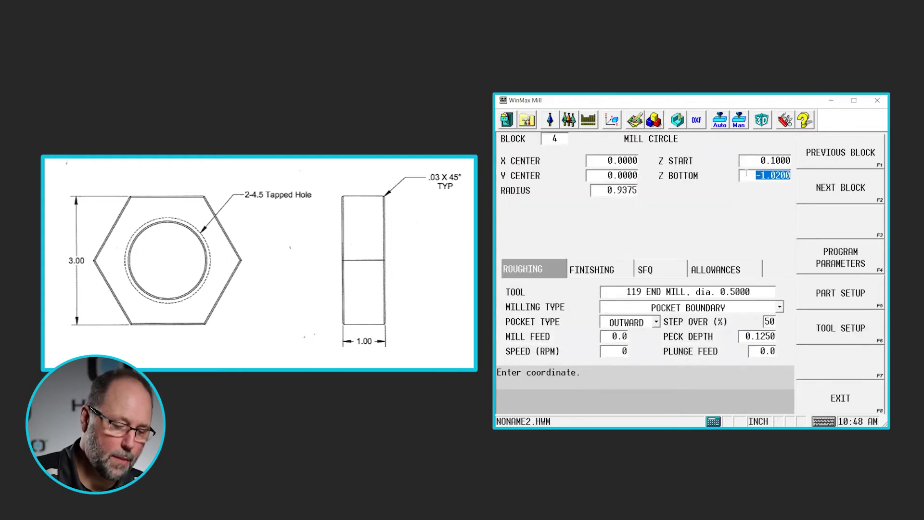
{"action": "type", "text": "-0"}
{"action": "type", "text": ".03"}
{"action": "key", "text": "Return"}
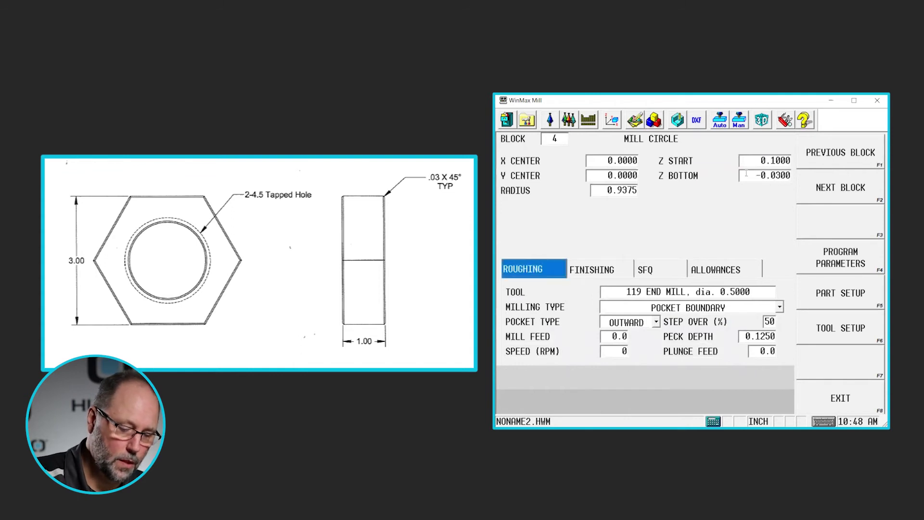
{"action": "key", "text": "Return"}
{"action": "type", "text": "4"}
{"action": "key", "text": "Return"}
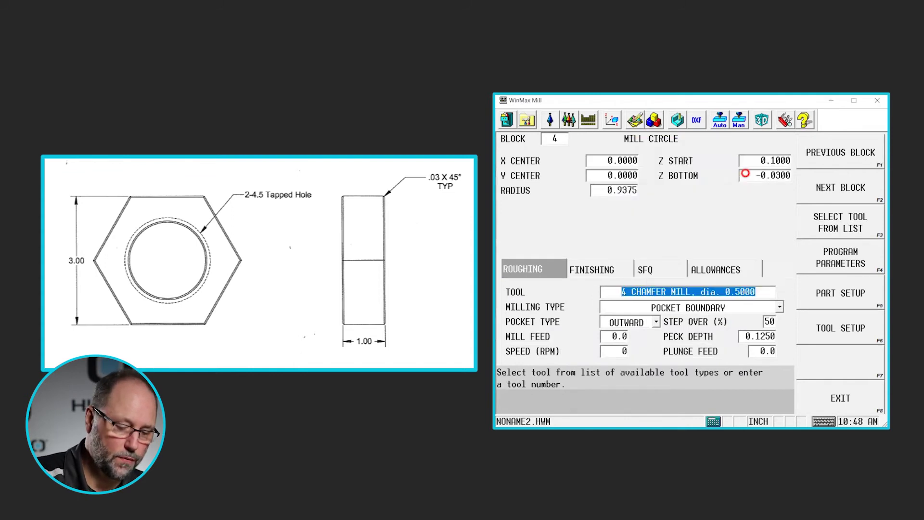
{"action": "key", "text": "Return"}
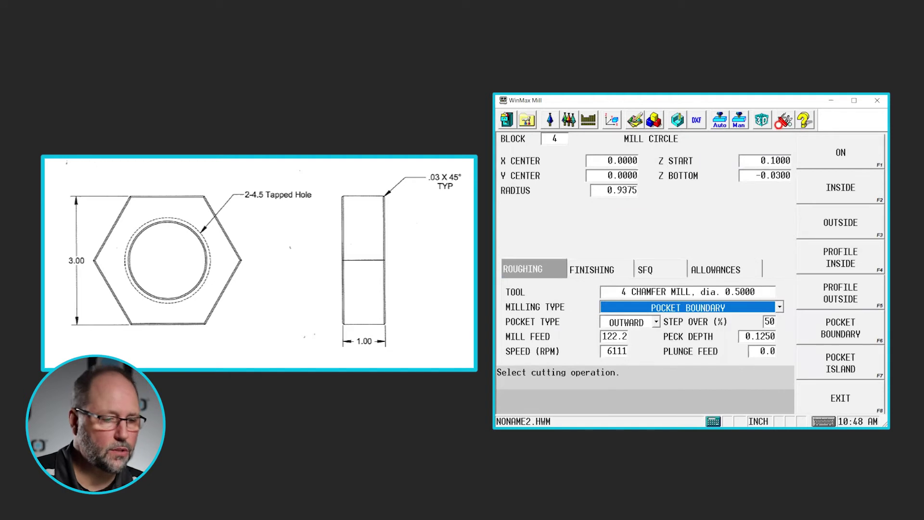
Make block 4 an inside cut and change its Z bottom to -0.065.
{"action": "left_click", "coordinate": [840, 190]}
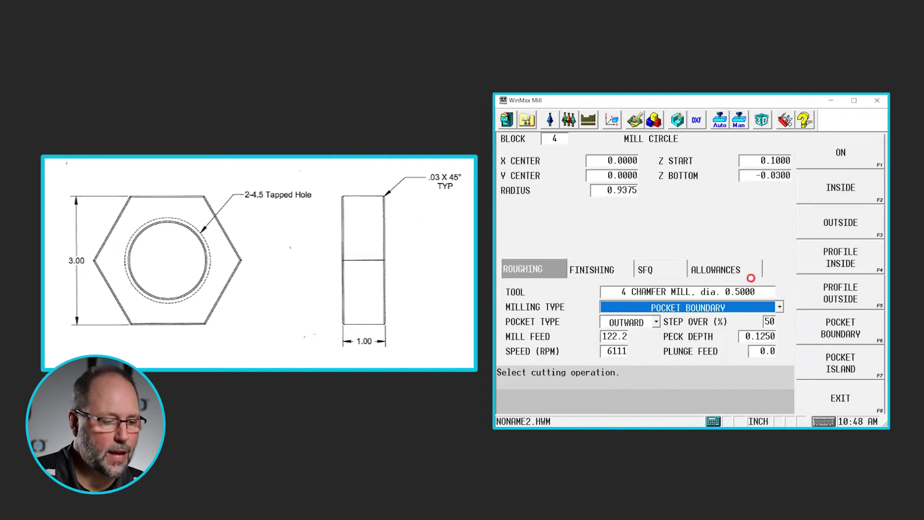
{"action": "left_click", "coordinate": [778, 175]}
{"action": "key", "text": "BackSpace"}
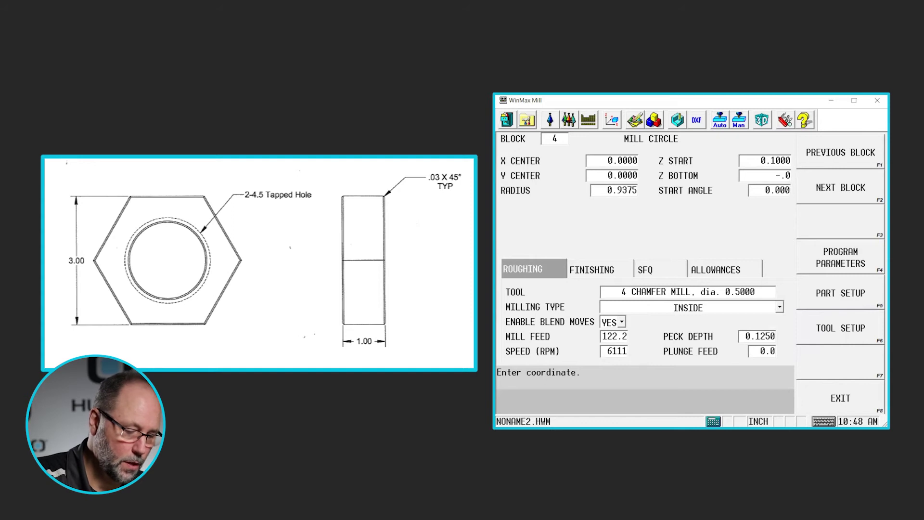
{"action": "type", "text": "-.065"}
{"action": "key", "text": "Return"}
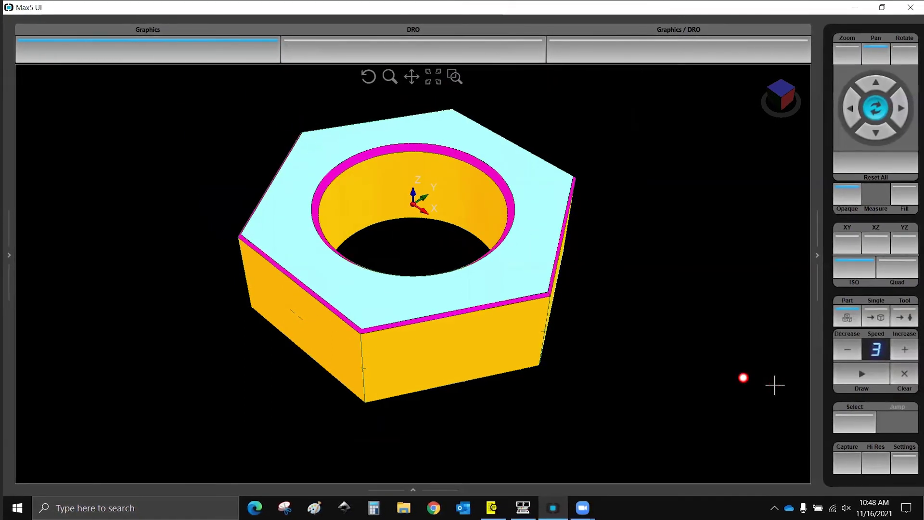
{"action": "left_click_drag", "start_coordinate": [489, 314], "coordinate": [489, 369]}
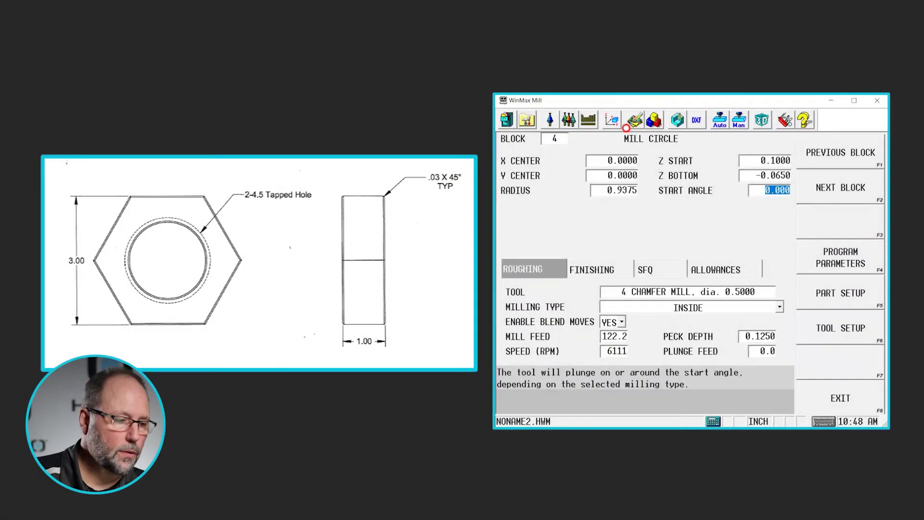
Insert a new Mill Thread block after block 4 and review its Location and Process settings.
{"action": "left_click", "coordinate": [563, 141]}
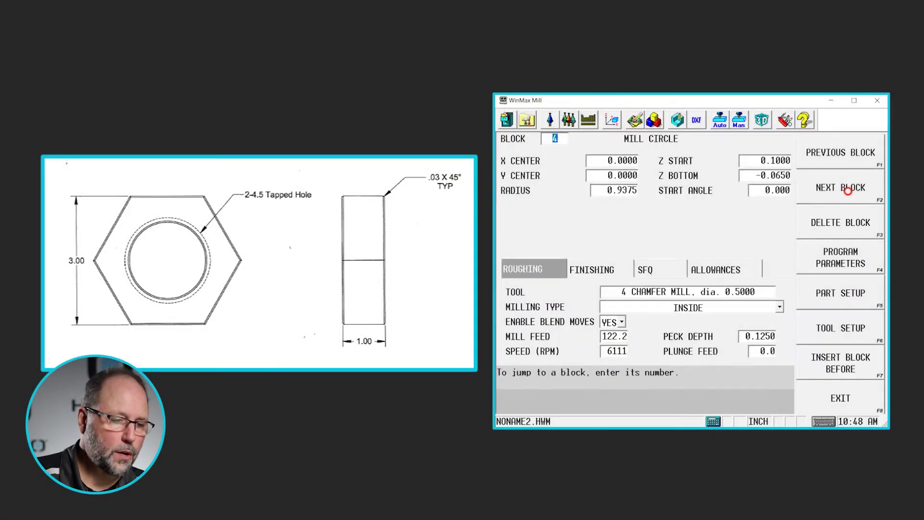
{"action": "left_click", "coordinate": [848, 191]}
{"action": "left_click", "coordinate": [835, 220]}
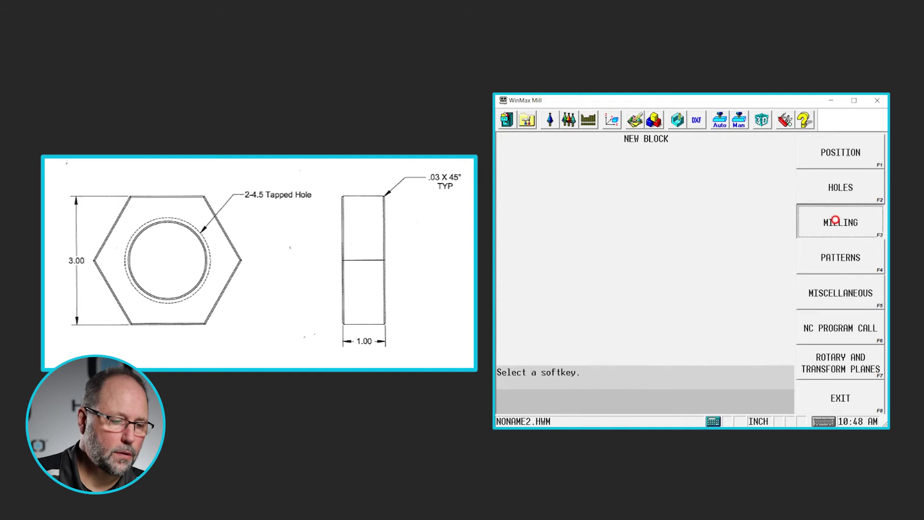
{"action": "left_click", "coordinate": [856, 361]}
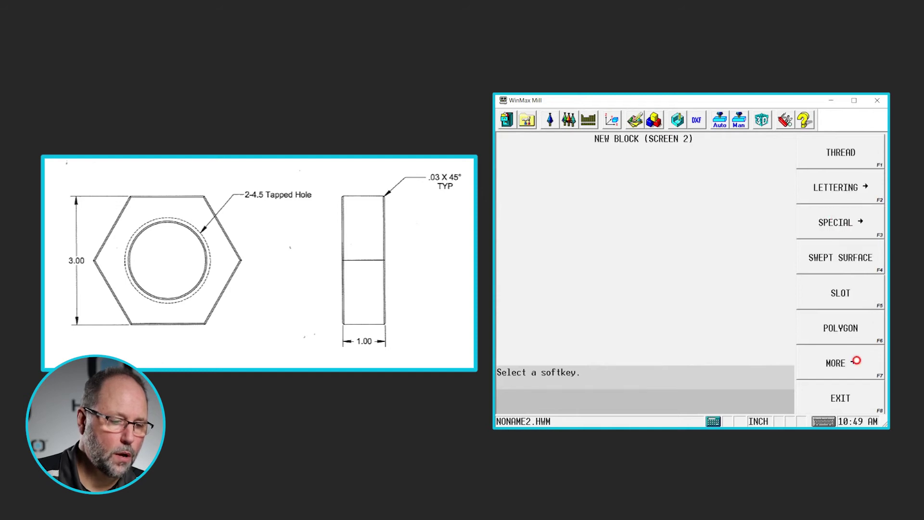
{"action": "left_click", "coordinate": [834, 150]}
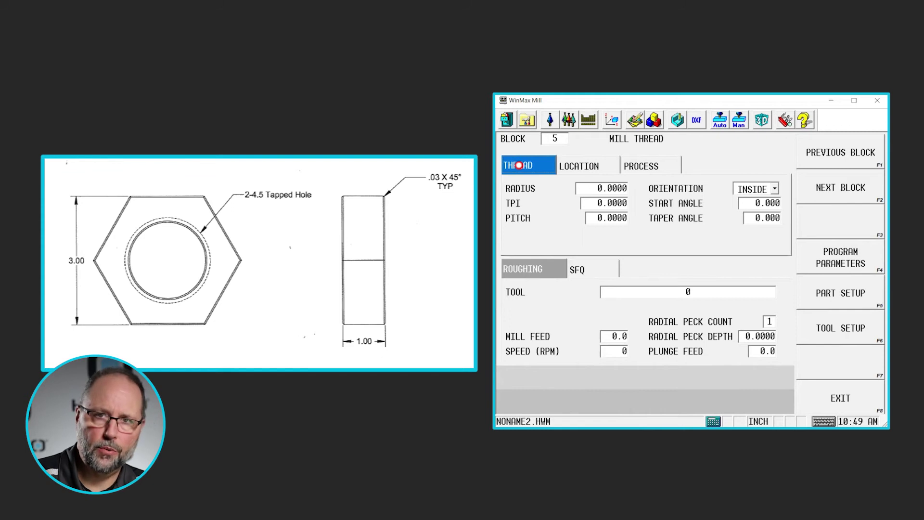
{"action": "left_click", "coordinate": [601, 165]}
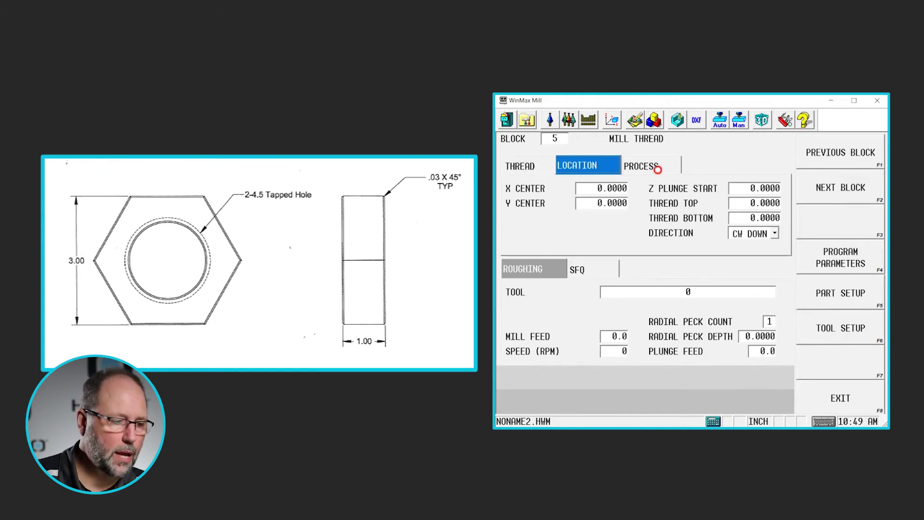
{"action": "left_click", "coordinate": [660, 166]}
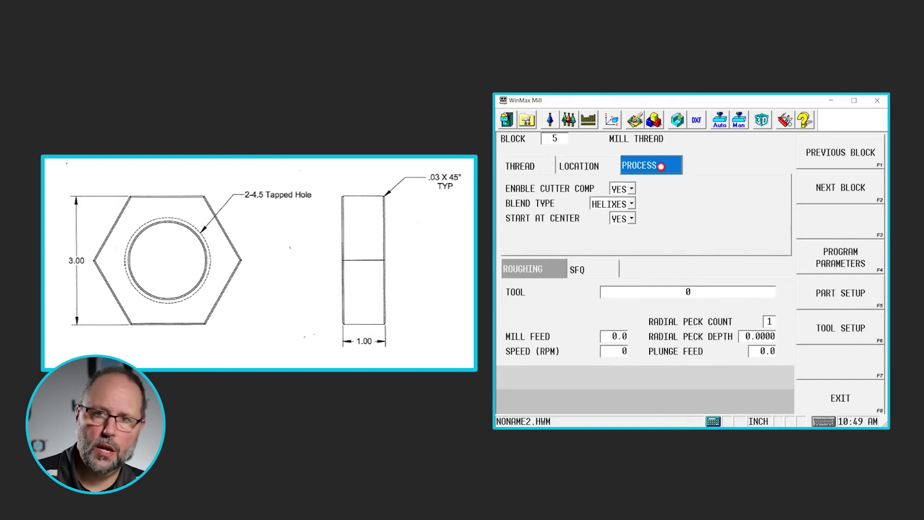
Enter a thread radius of 1.0000 and 4.5 threads per inch.
{"action": "left_click", "coordinate": [511, 166]}
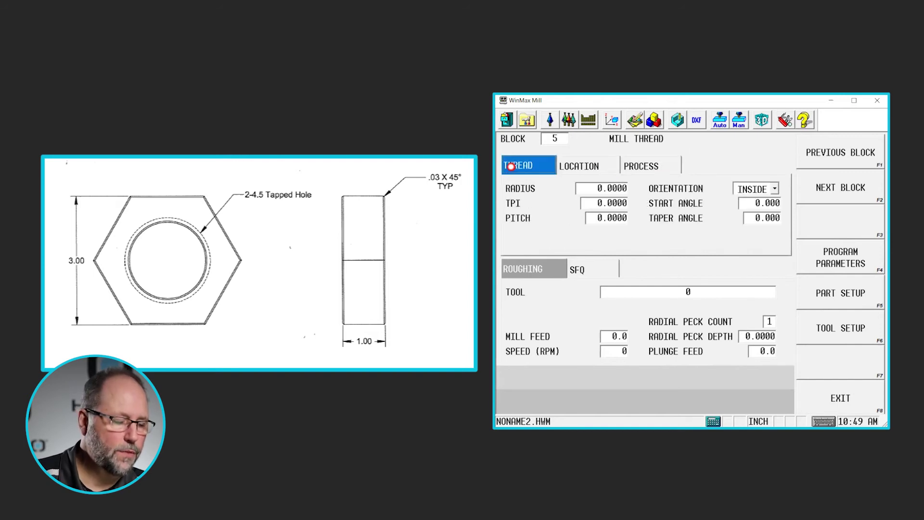
{"action": "key", "text": "Tab"}
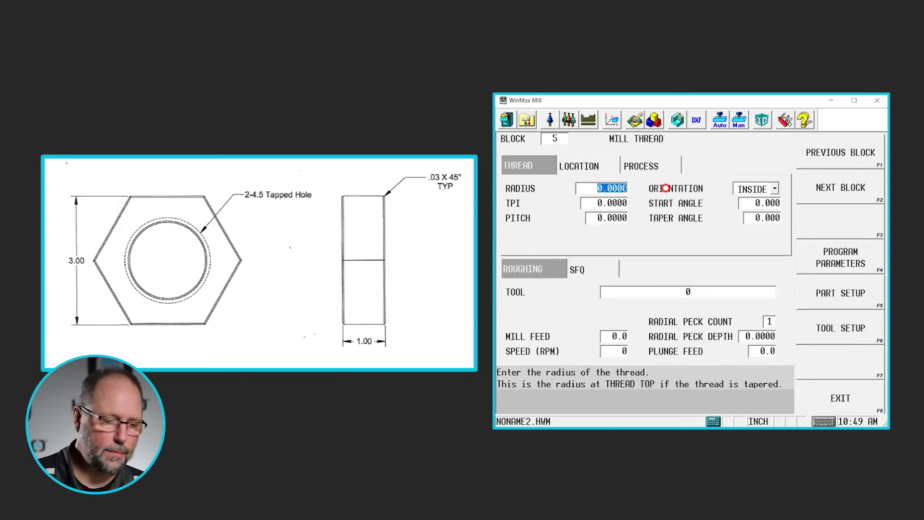
{"action": "type", "text": "1"}
{"action": "key", "text": "Return"}
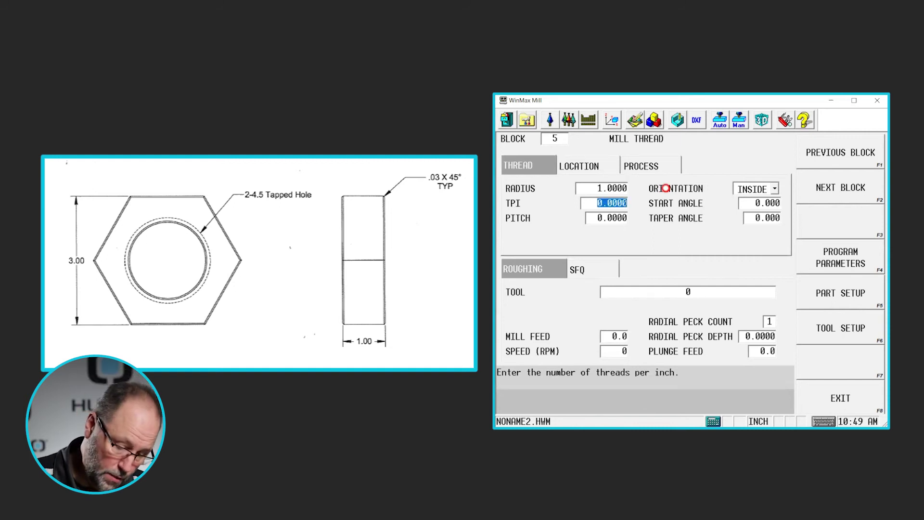
{"action": "type", "text": "4"}
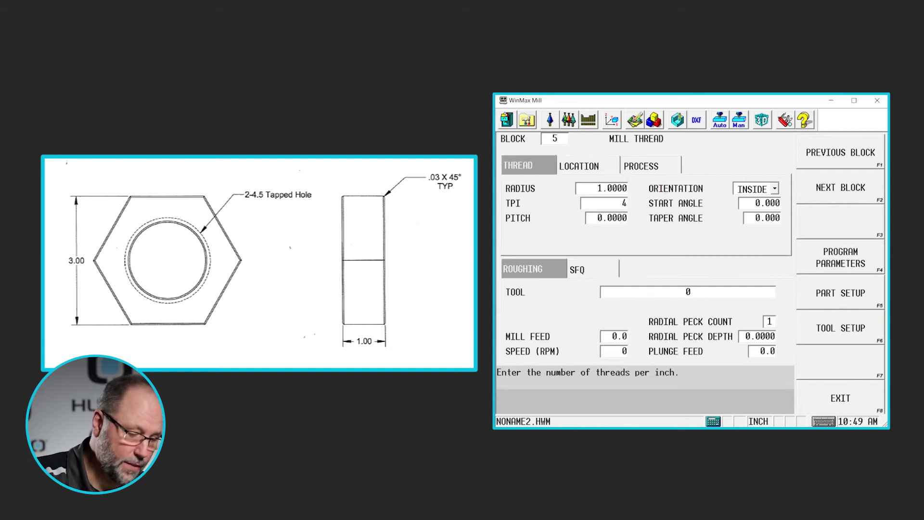
{"action": "type", "text": ".5"}
{"action": "key", "text": "Return"}
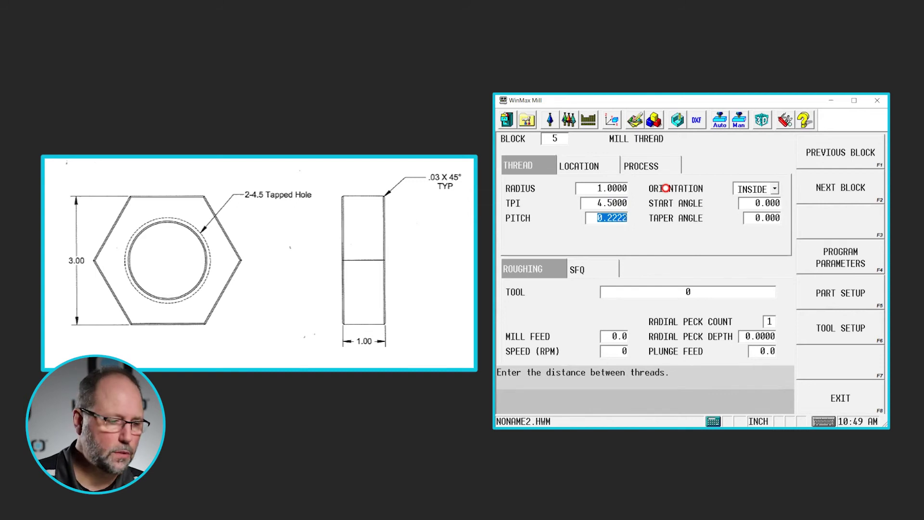
Keep the inside orientation and choose tool 10, the 1.0 thread mill.
{"action": "key", "text": "Return"}
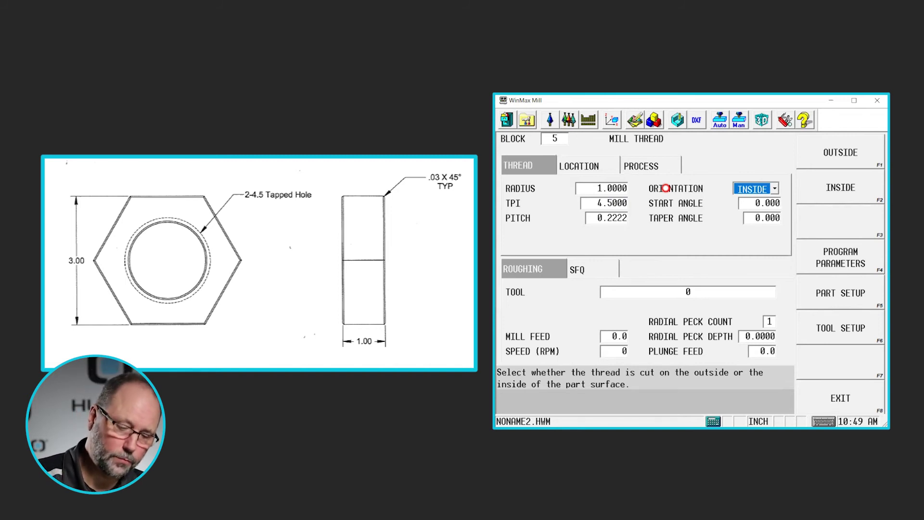
{"action": "key", "text": "Return"}
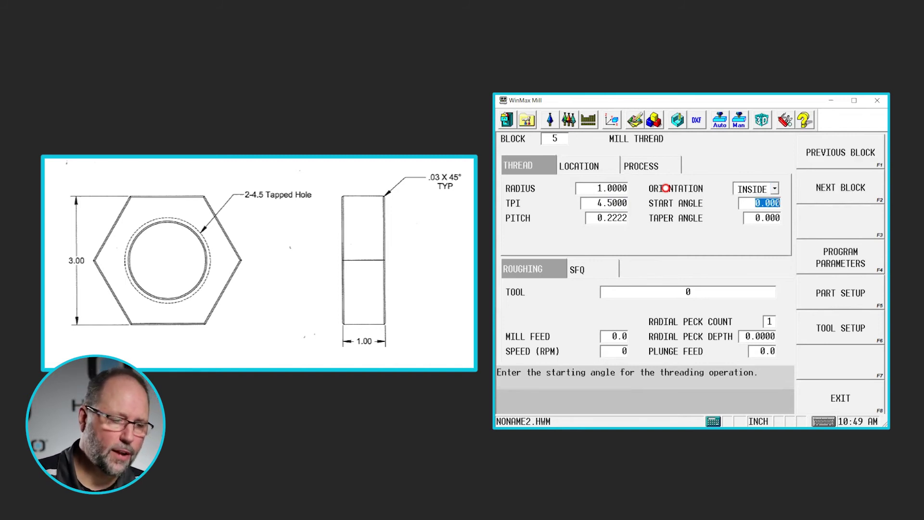
{"action": "key", "text": "Return"}
{"action": "key", "text": "Return"}
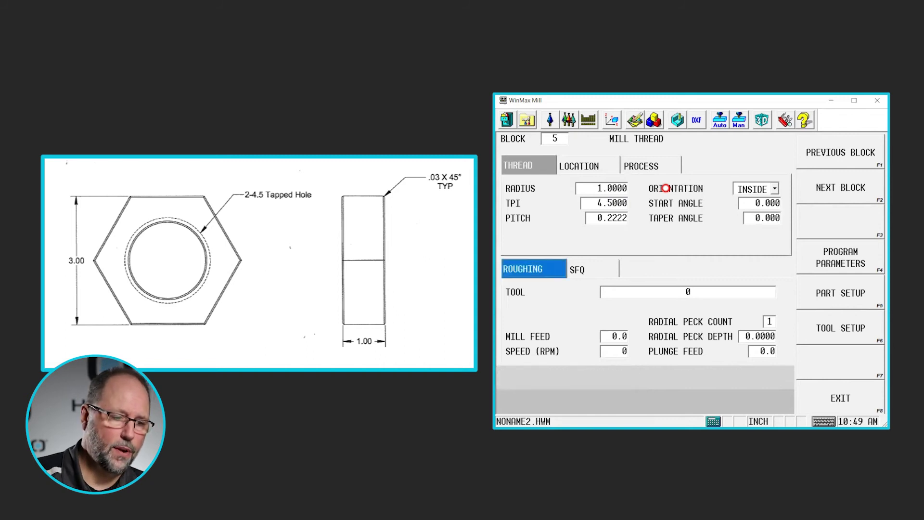
{"action": "type", "text": "10"}
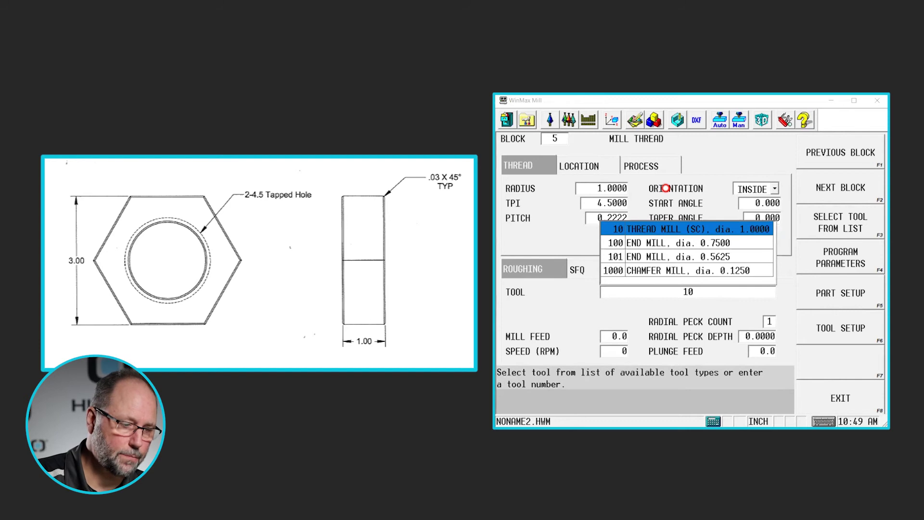
{"action": "key", "text": "Return"}
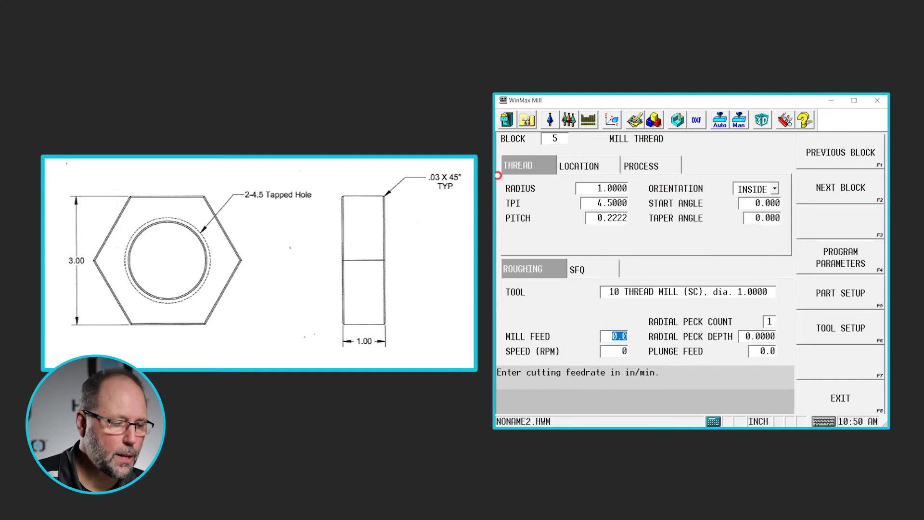
{"action": "left_click", "coordinate": [757, 336]}
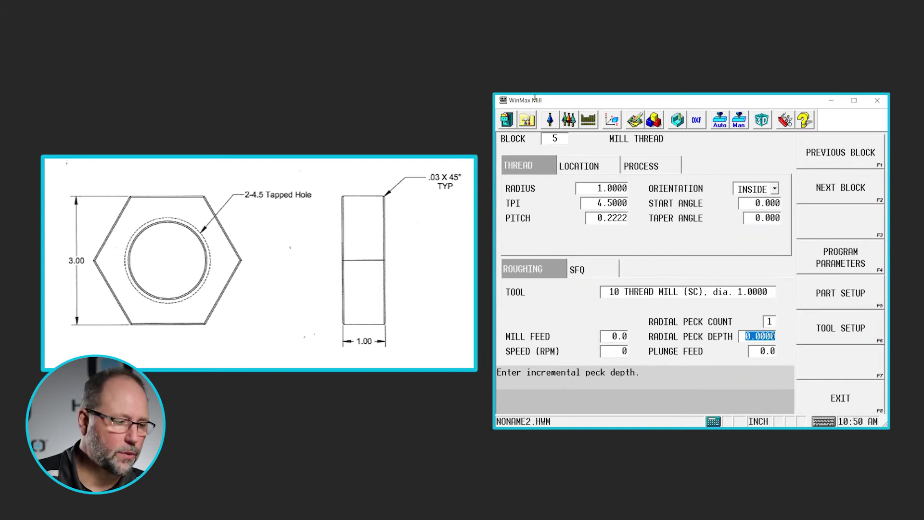
{"action": "left_click", "coordinate": [584, 165]}
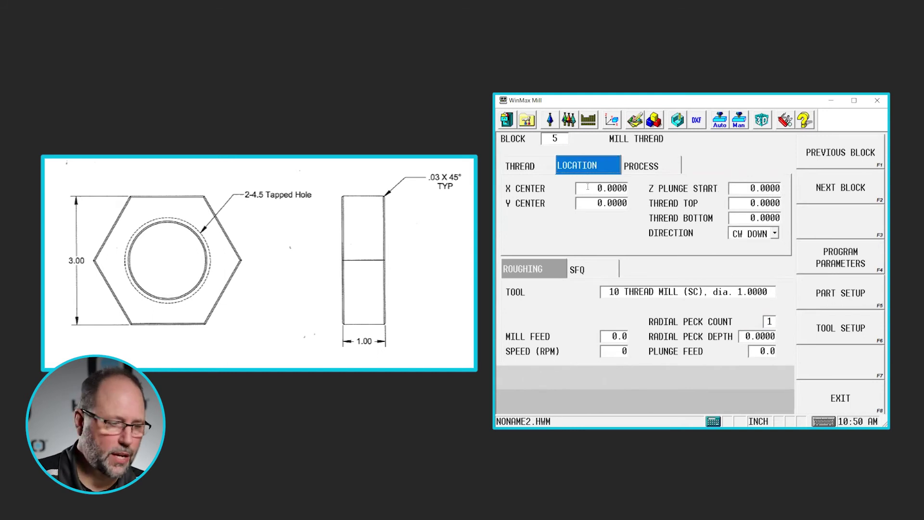
Set the thread's Z start to 0.1000, keep top at 0.0000, and bottom at -1.0000.
{"action": "left_click", "coordinate": [594, 180]}
{"action": "left_click", "coordinate": [611, 198]}
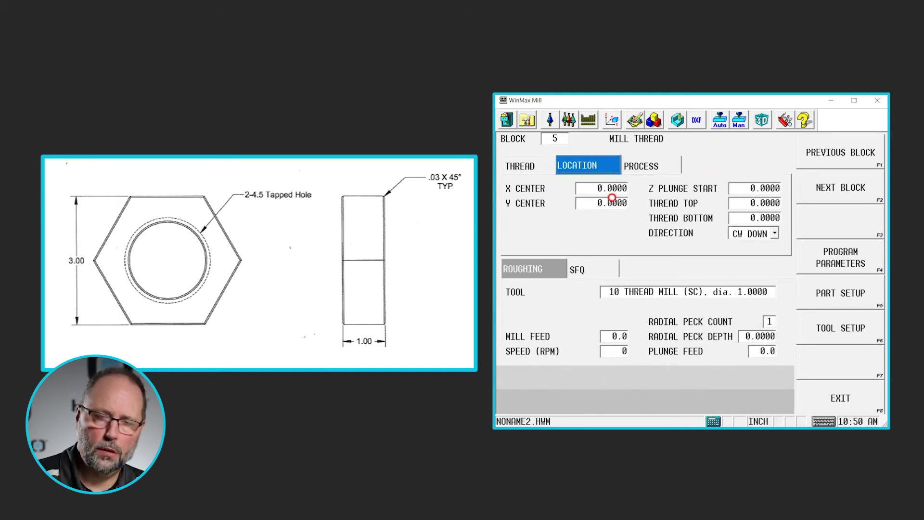
{"action": "key", "text": "Tab"}
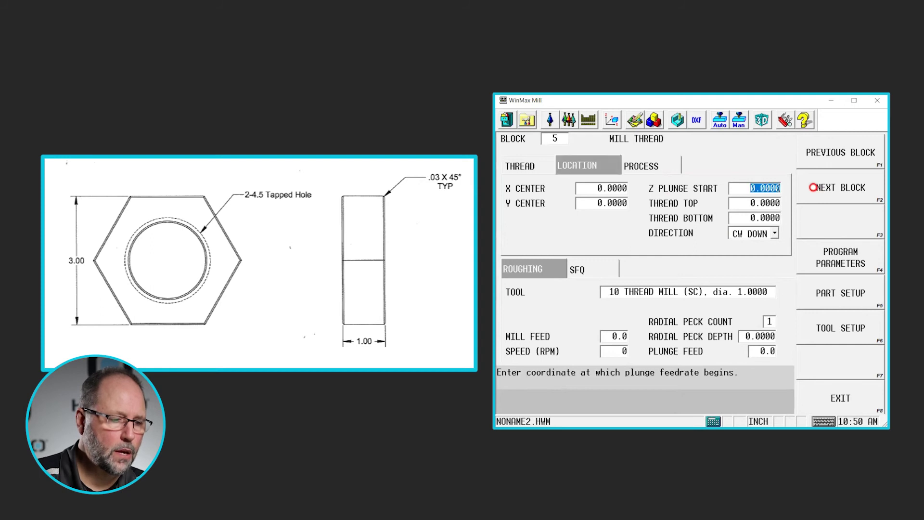
{"action": "type", "text": ".1"}
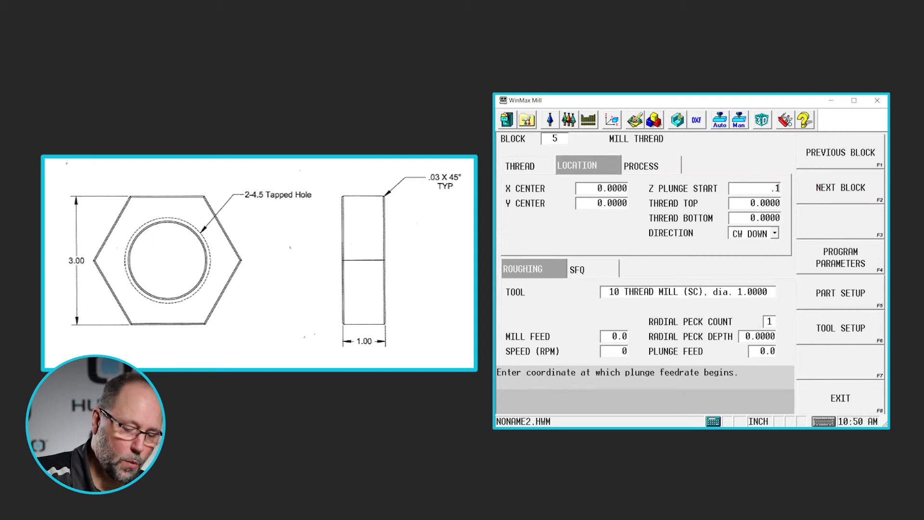
{"action": "key", "text": "Tab"}
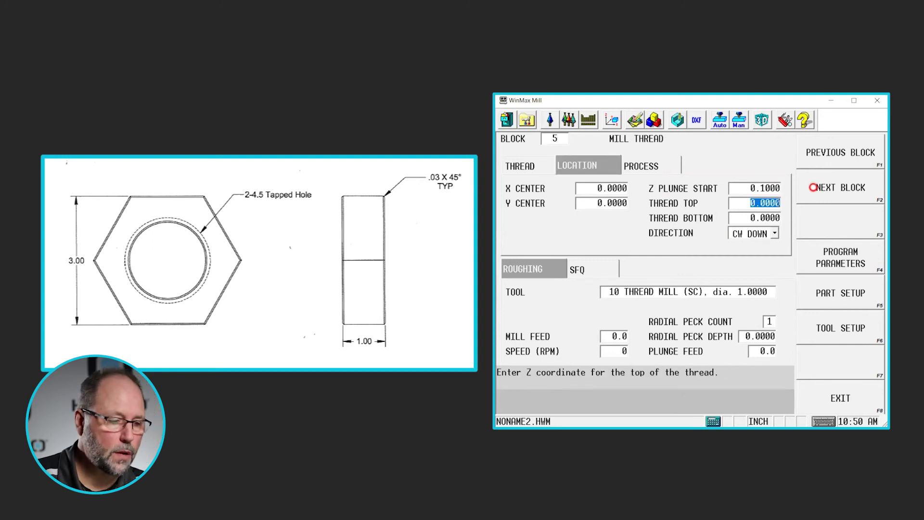
{"action": "key", "text": "Tab"}
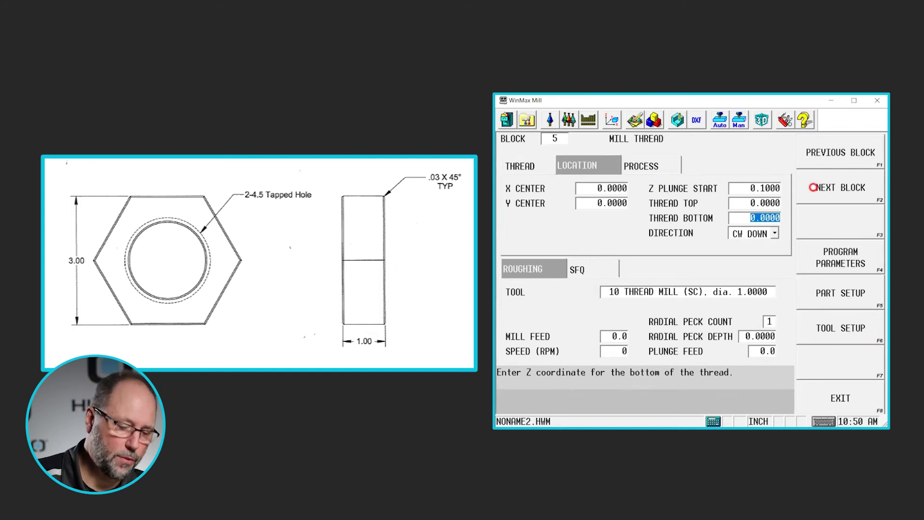
{"action": "type", "text": "-1"}
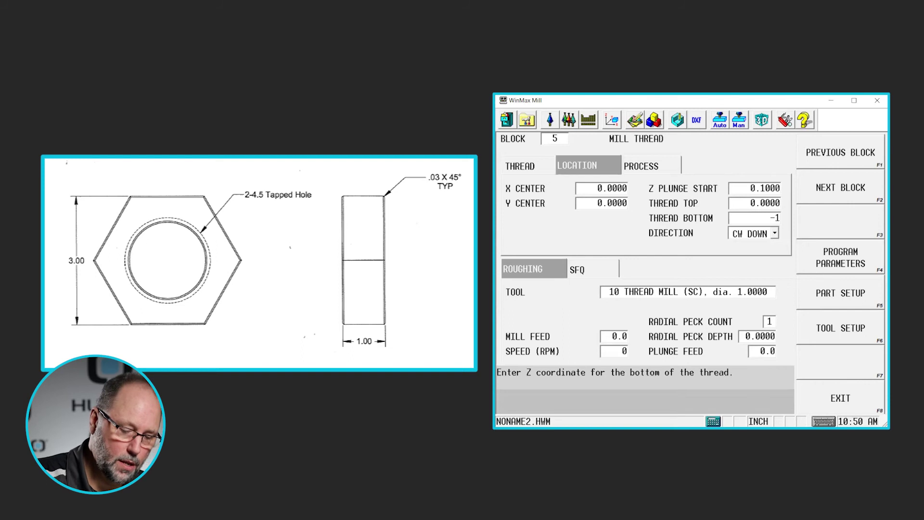
{"action": "key", "text": "Return"}
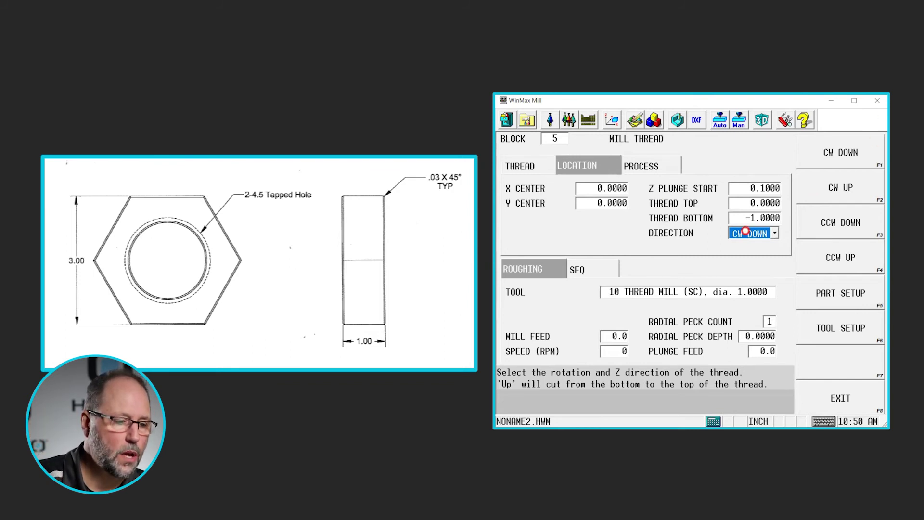
Set the thread cutting direction to CCW UP.
{"action": "left_click", "coordinate": [774, 232]}
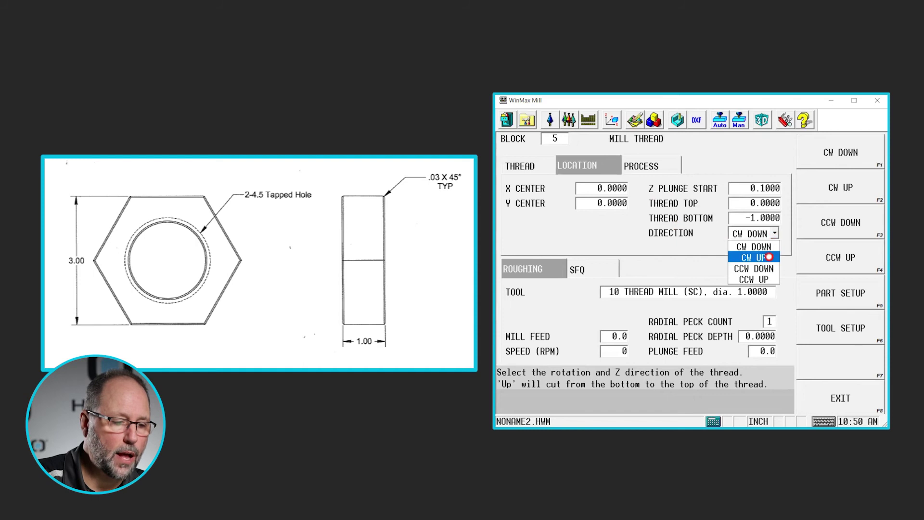
{"action": "left_click", "coordinate": [766, 279]}
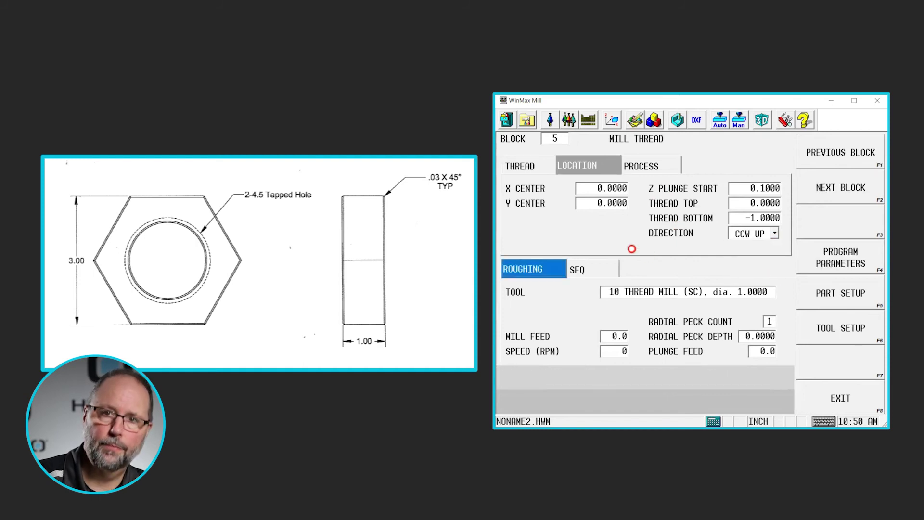
{"action": "left_click", "coordinate": [653, 165]}
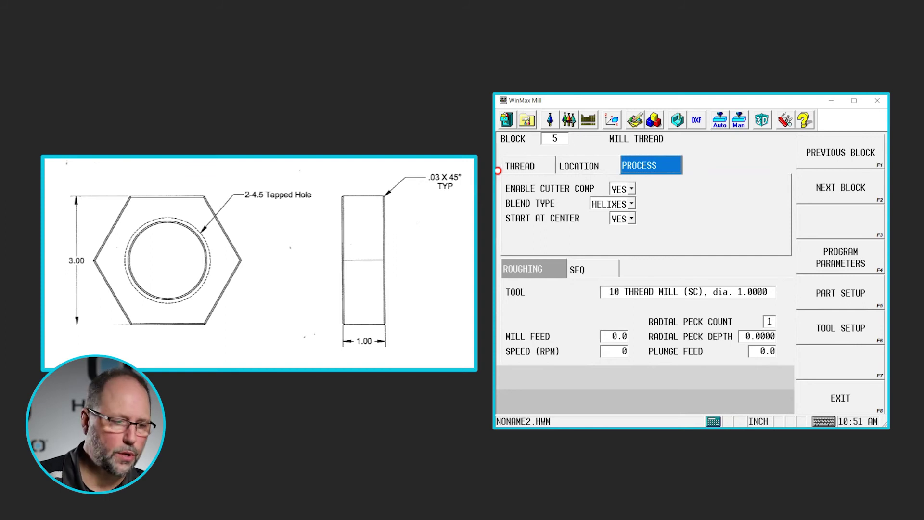
Set the blend type to LINES and keep Start at Center as YES.
{"action": "left_click", "coordinate": [631, 203]}
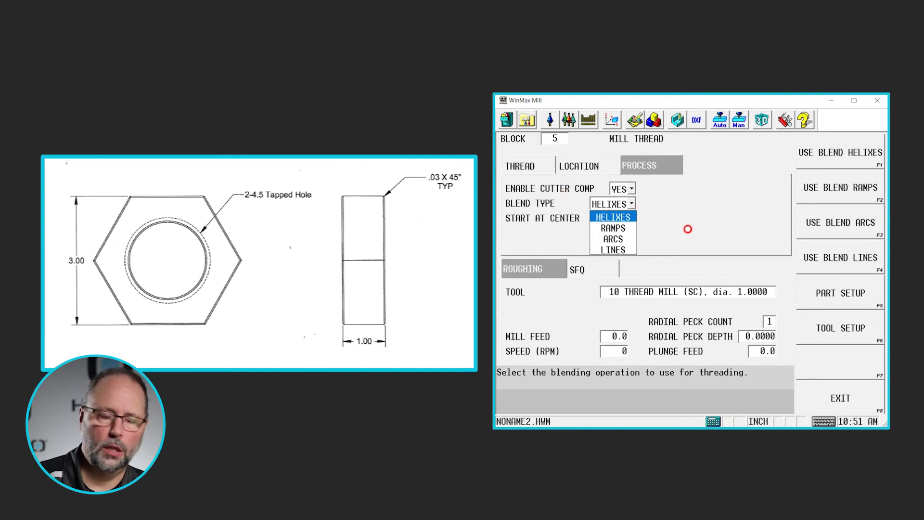
{"action": "left_click", "coordinate": [626, 251]}
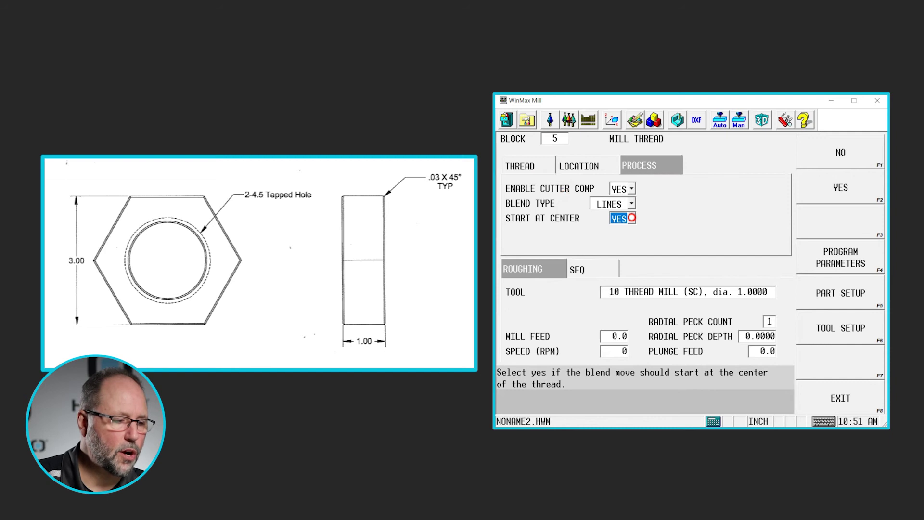
{"action": "left_click", "coordinate": [631, 217]}
{"action": "left_click", "coordinate": [631, 218]}
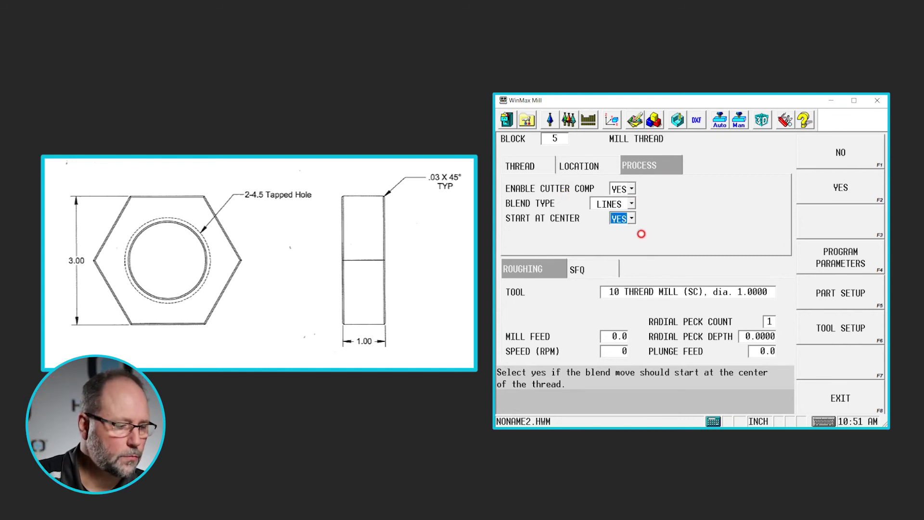
{"action": "left_click", "coordinate": [539, 163]}
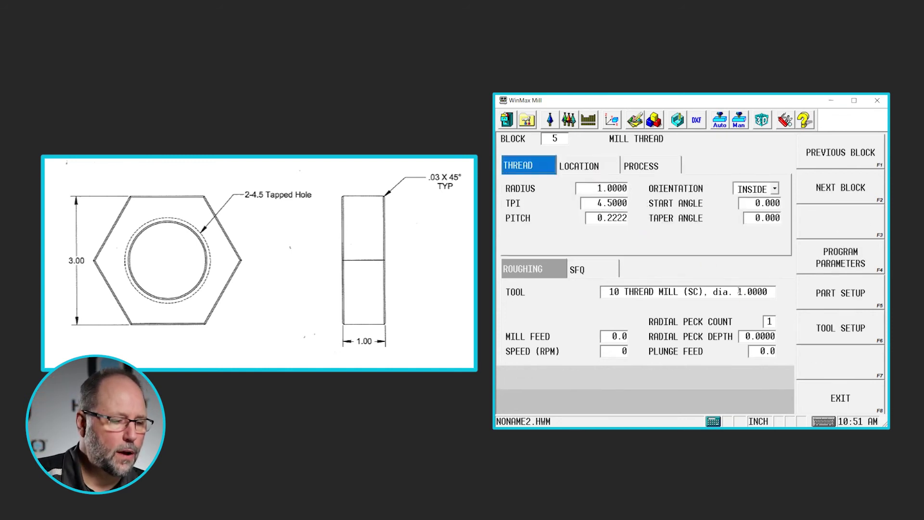
{"action": "left_click", "coordinate": [766, 321]}
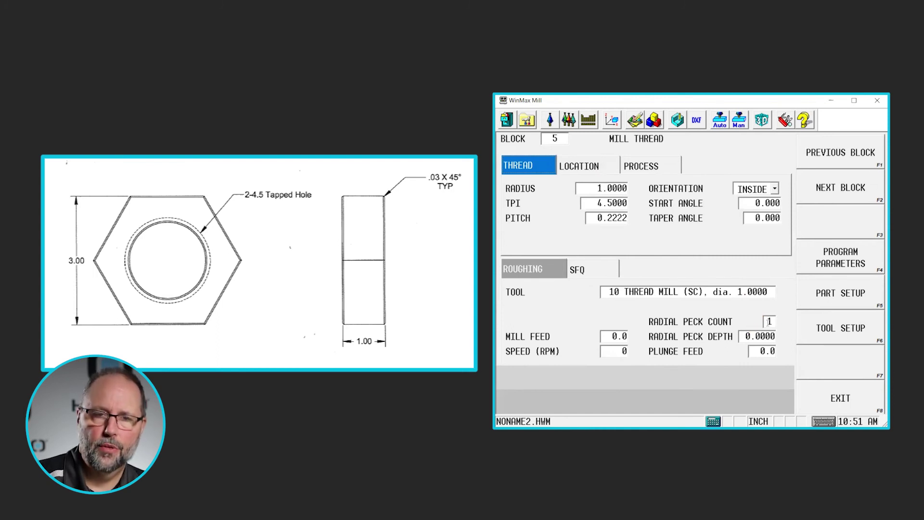
Enter a 0.0200 radial peck depth and a radial peck count of 4.
{"action": "left_click", "coordinate": [770, 321]}
{"action": "key", "text": "Return"}
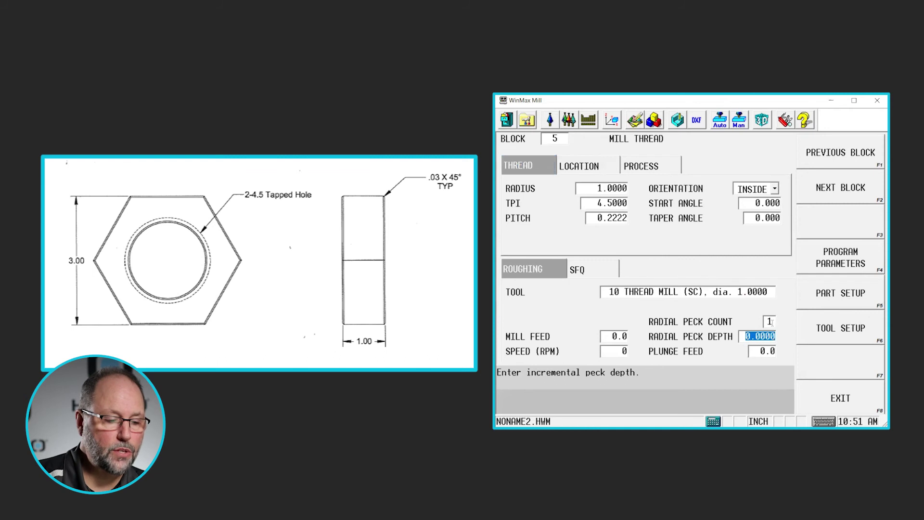
{"action": "left_click", "coordinate": [770, 321]}
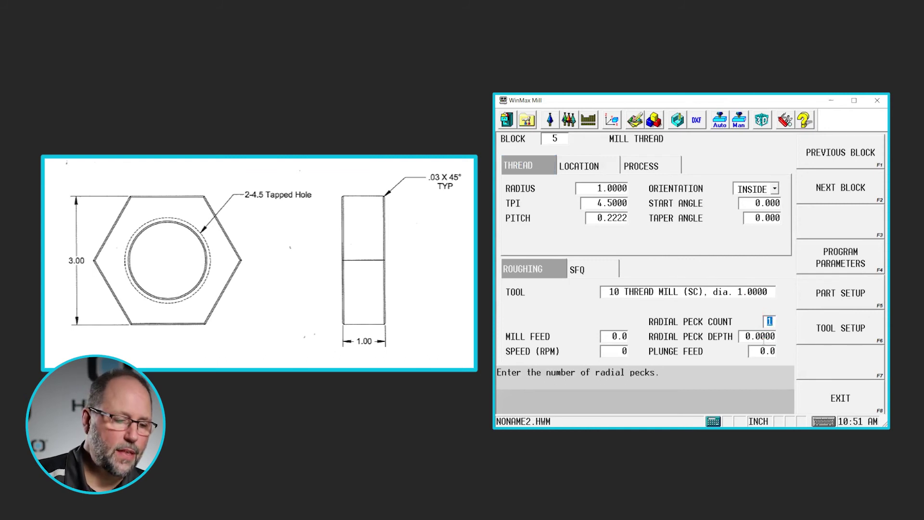
{"action": "left_click", "coordinate": [764, 337]}
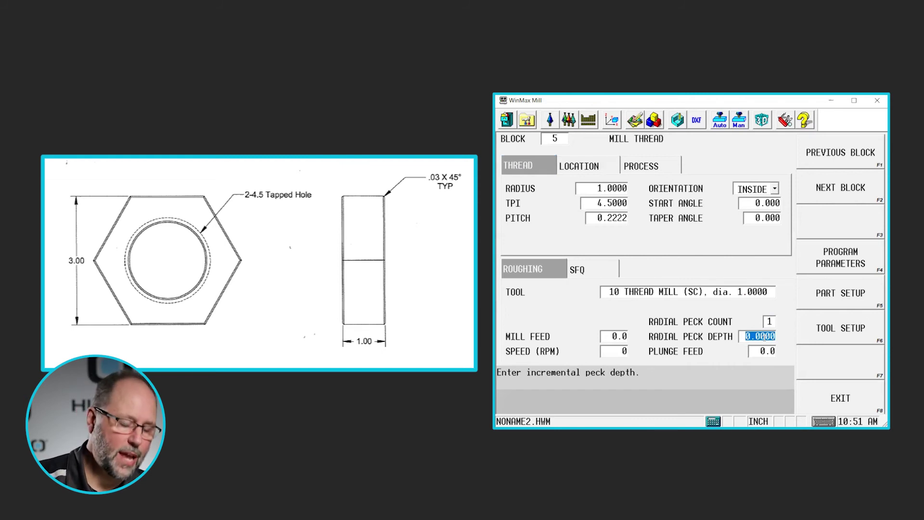
{"action": "type", "text": ".0"}
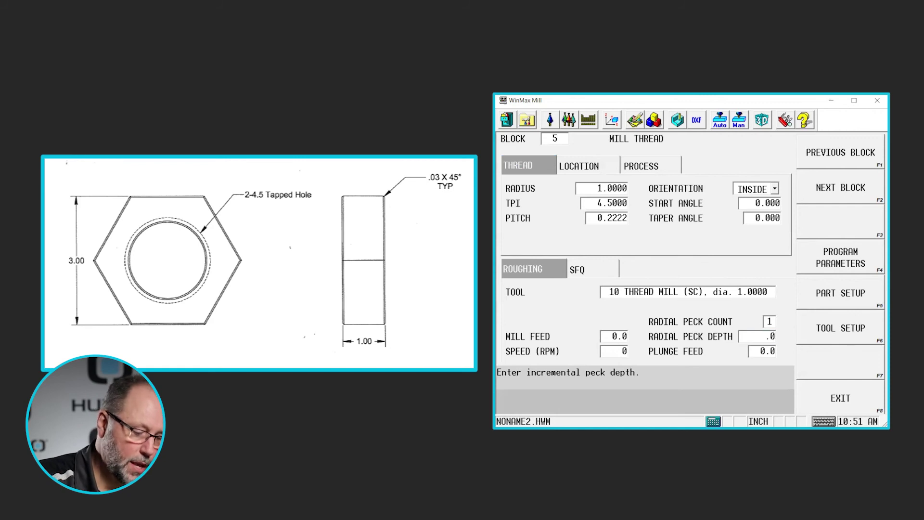
{"action": "type", "text": "2"}
{"action": "key", "text": "Return"}
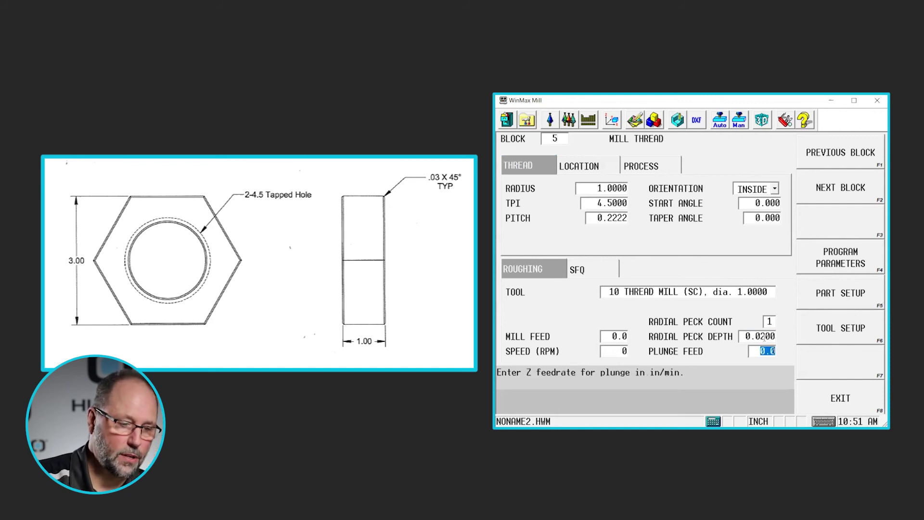
{"action": "left_click", "coordinate": [770, 321]}
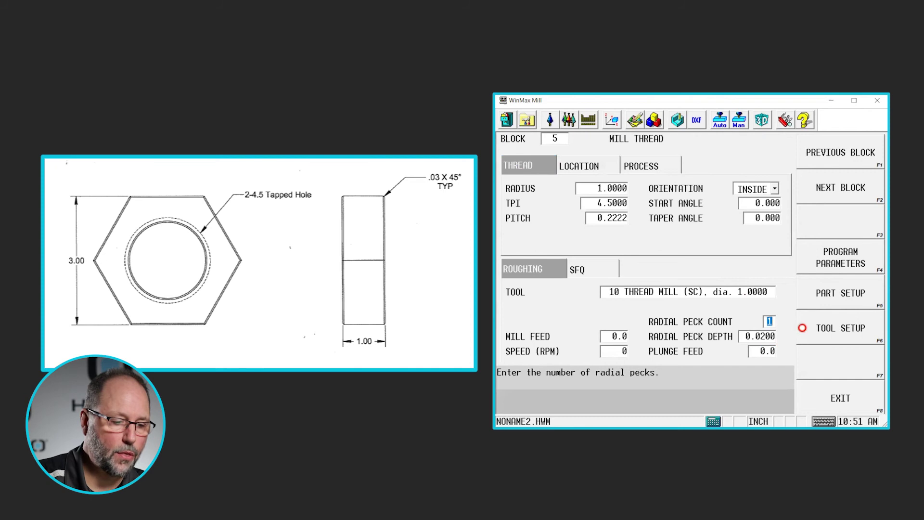
{"action": "type", "text": "3"}
{"action": "key", "text": "Return"}
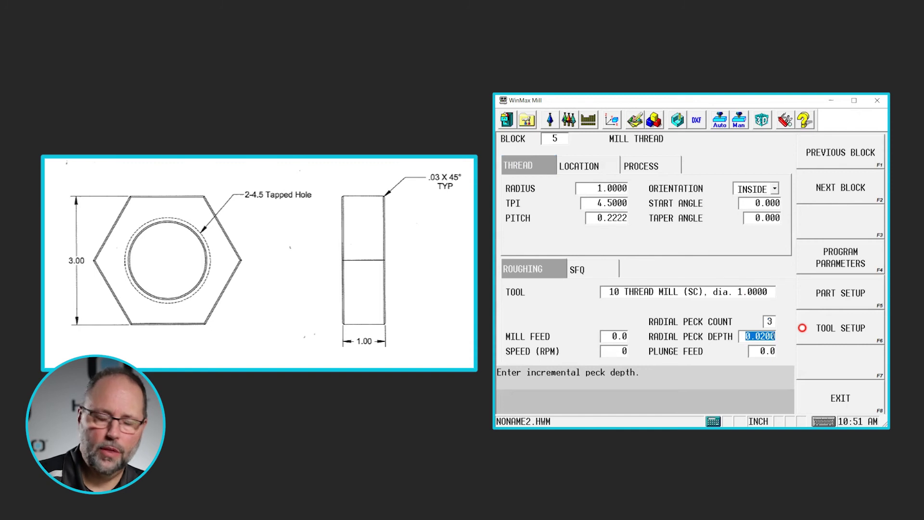
{"action": "left_click", "coordinate": [768, 321]}
{"action": "type", "text": "4"}
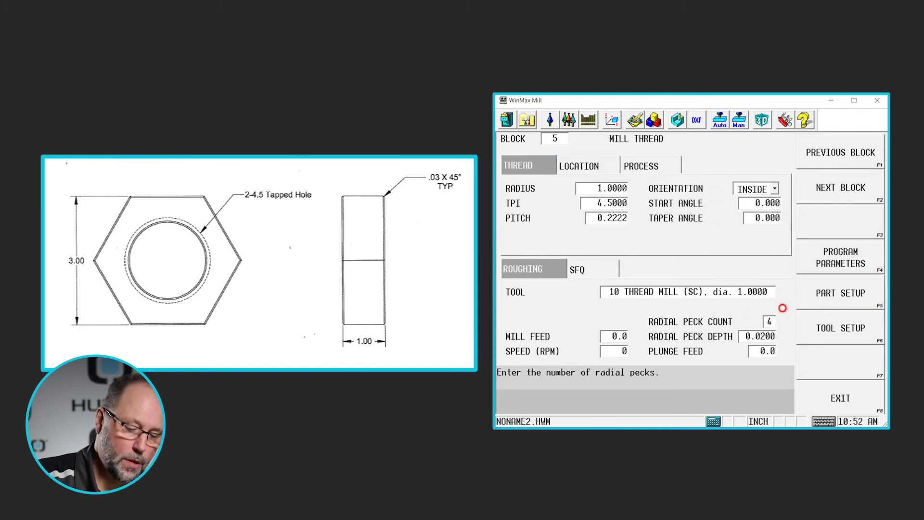
{"action": "key", "text": "Return"}
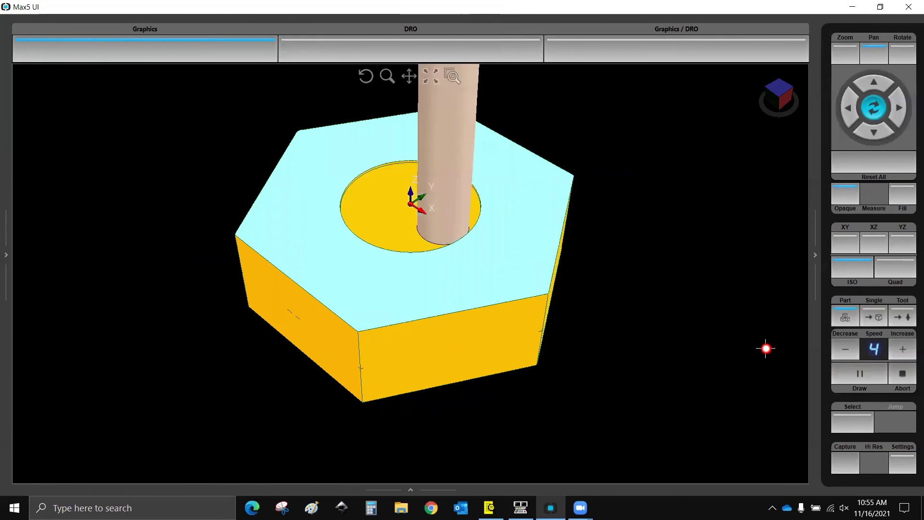
Decrease the solid simulation speed to 3.
{"action": "left_click", "coordinate": [834, 345]}
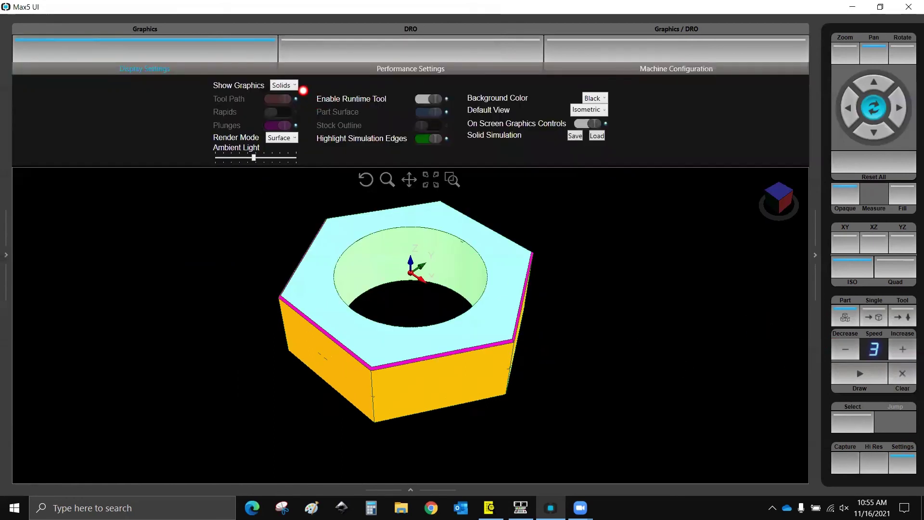
Switch the graphics to Tool Path and inspect the lead-in loops in the top XY view.
{"action": "left_click", "coordinate": [284, 85]}
{"action": "left_click", "coordinate": [283, 101]}
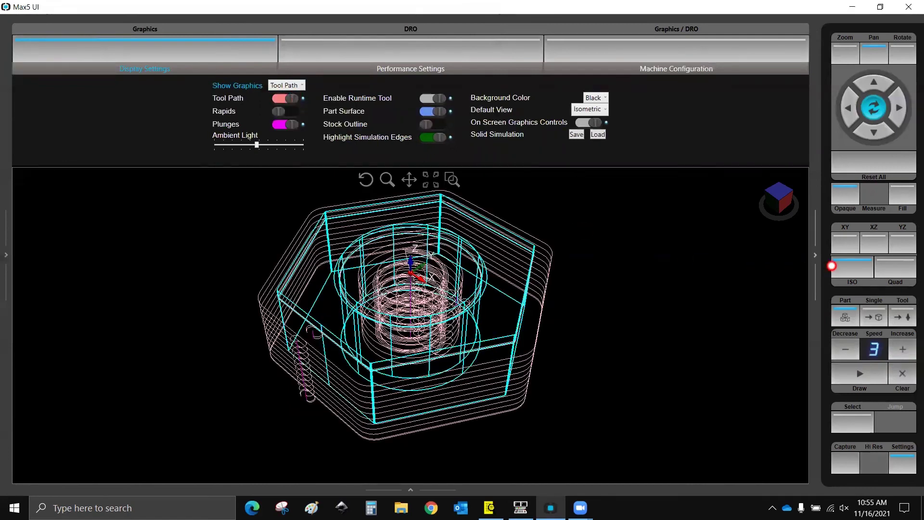
{"action": "left_click", "coordinate": [850, 248]}
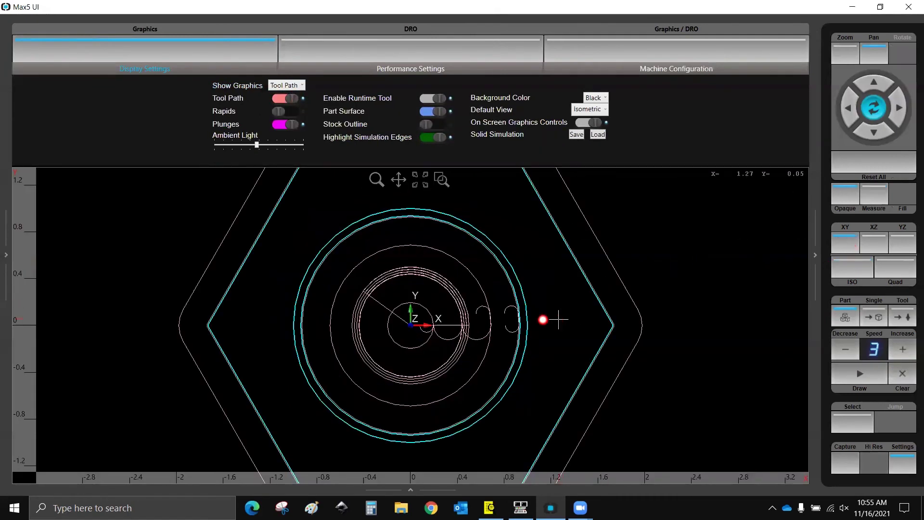
{"action": "scroll", "coordinate": [514, 319], "scroll_direction": "down", "scroll_amount": 1}
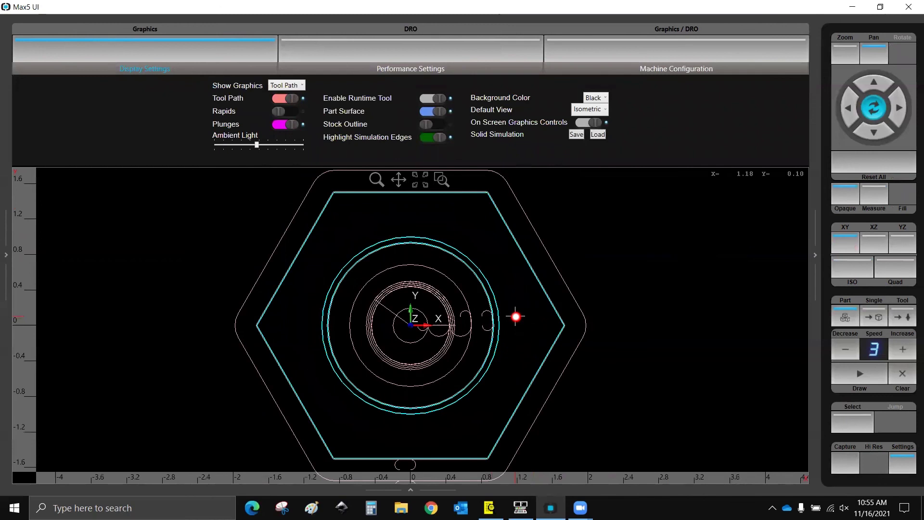
{"action": "scroll", "coordinate": [457, 310], "scroll_direction": "up", "scroll_amount": 3}
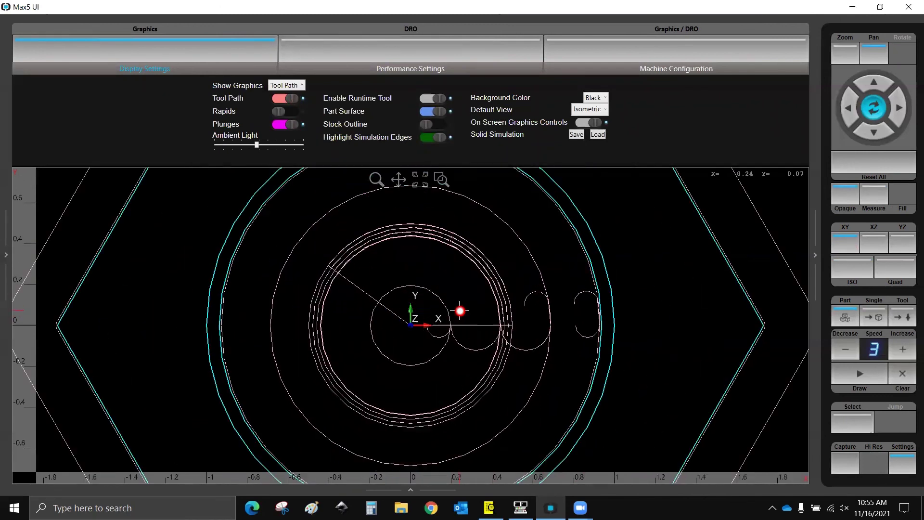
{"action": "scroll", "coordinate": [583, 240], "scroll_direction": "up", "scroll_amount": 1}
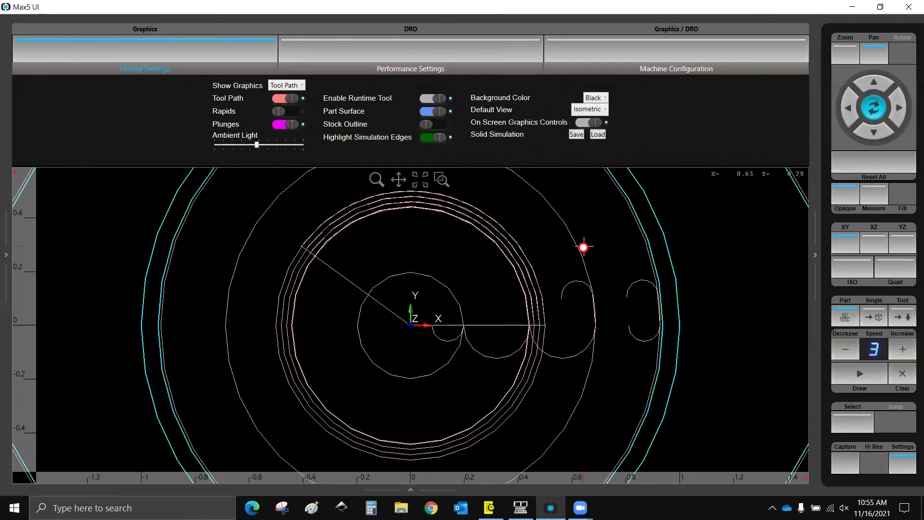
{"action": "left_click_drag", "start_coordinate": [535, 289], "coordinate": [360, 310]}
{"action": "scroll", "coordinate": [359, 309], "scroll_direction": "down", "scroll_amount": 2}
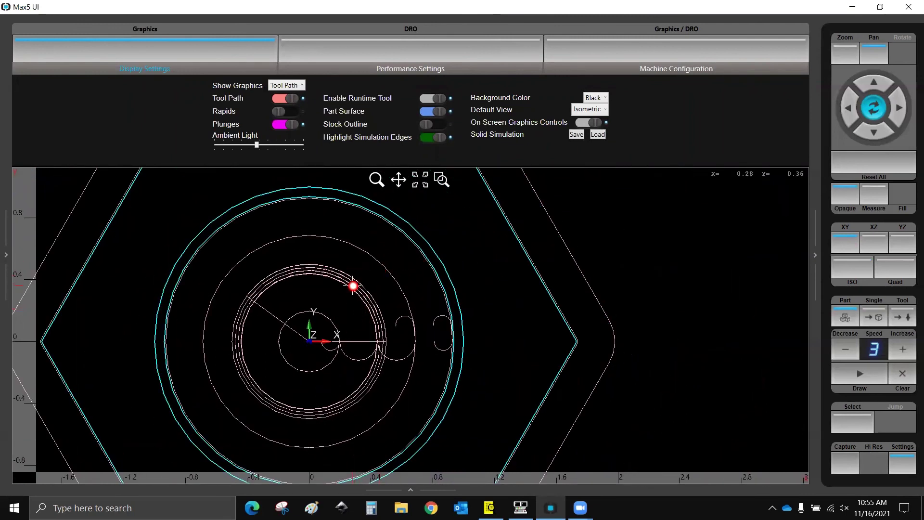
{"action": "scroll", "coordinate": [351, 288], "scroll_direction": "up", "scroll_amount": 1}
{"action": "scroll", "coordinate": [351, 288], "scroll_direction": "up", "scroll_amount": 2}
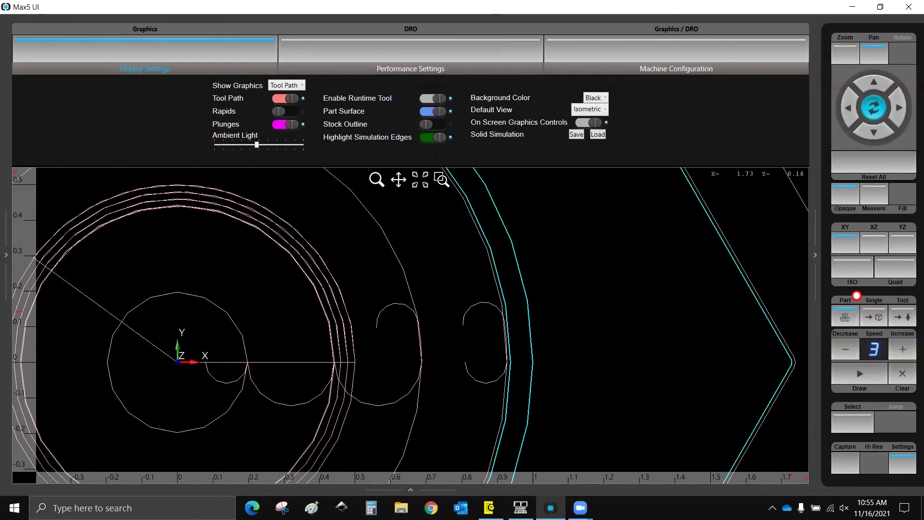
Return to the isometric view, tilt it more top-down, and close the display settings.
{"action": "left_click", "coordinate": [852, 269]}
{"action": "scroll", "coordinate": [473, 305], "scroll_direction": "up", "scroll_amount": 6}
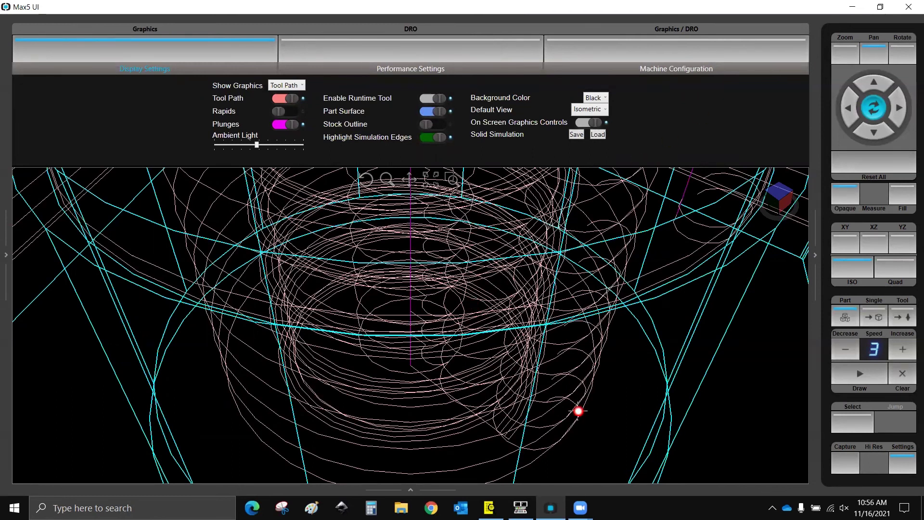
{"action": "left_click_drag", "start_coordinate": [580, 408], "coordinate": [622, 375]}
{"action": "left_click", "coordinate": [895, 451]}
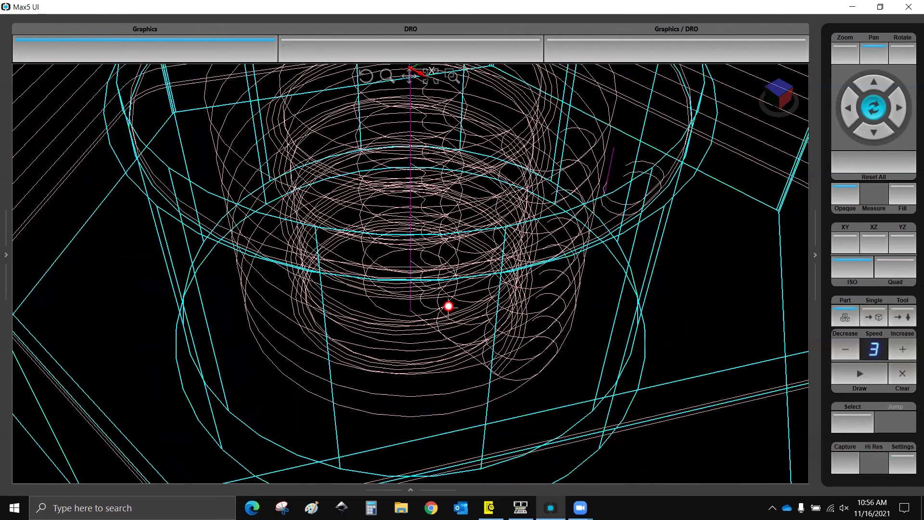
{"action": "scroll", "coordinate": [447, 306], "scroll_direction": "down", "scroll_amount": 5}
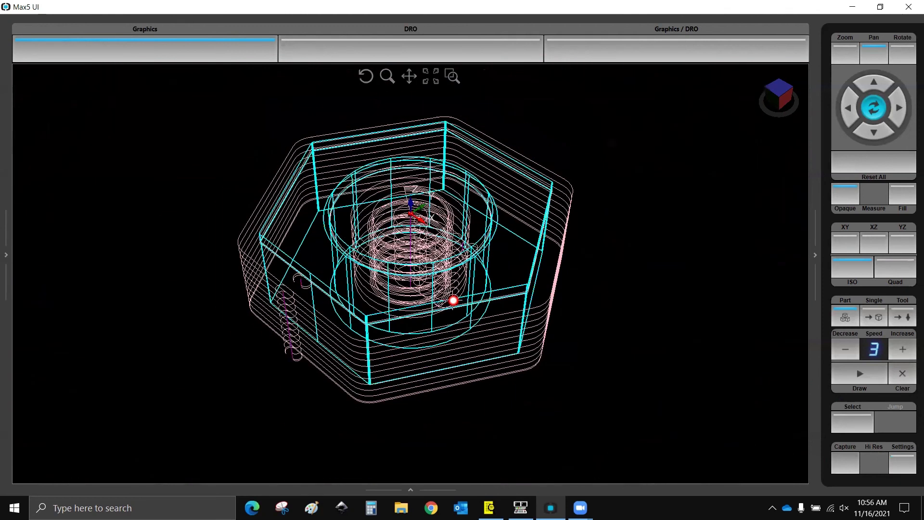